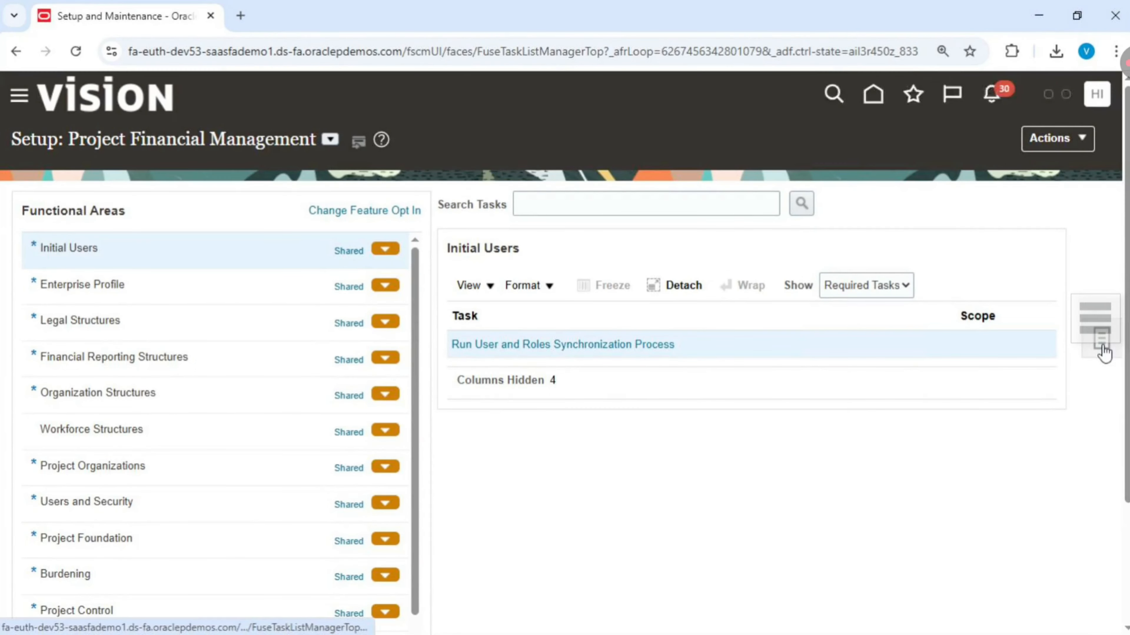
- Search the setup tasks for Manage Common Lookups and open that task
click(1099, 345)
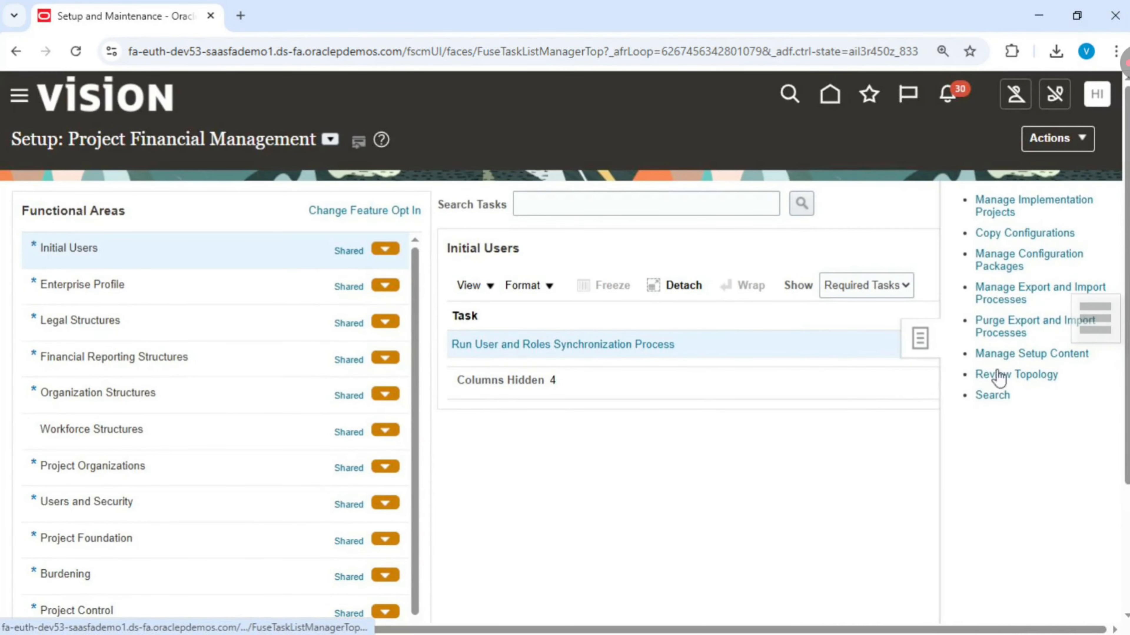
click(991, 396)
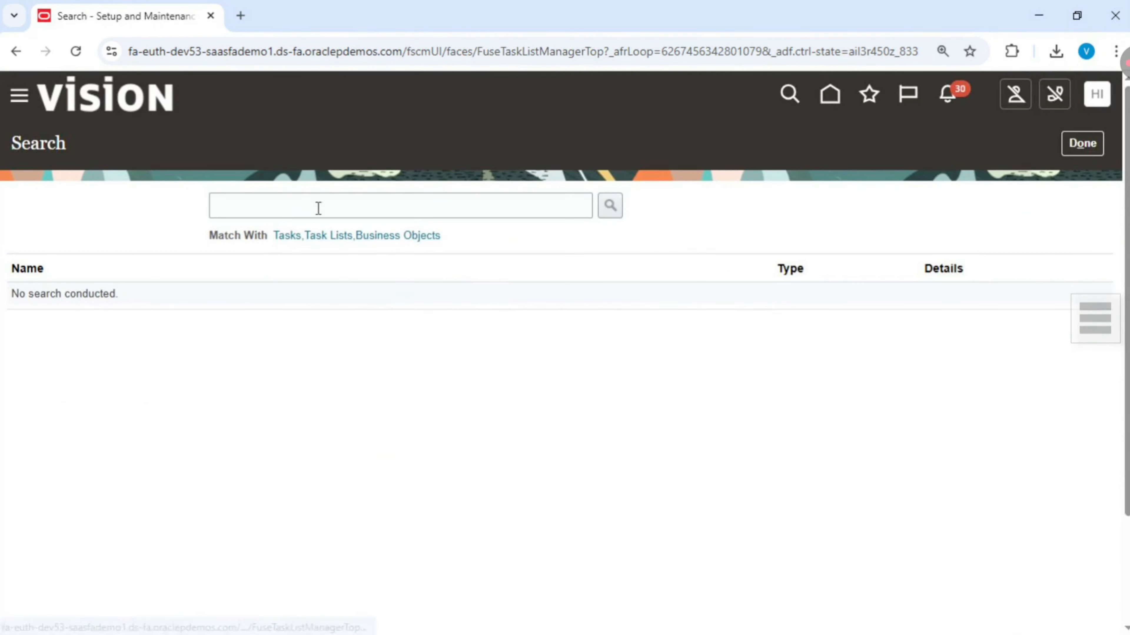
click(318, 209)
click(351, 250)
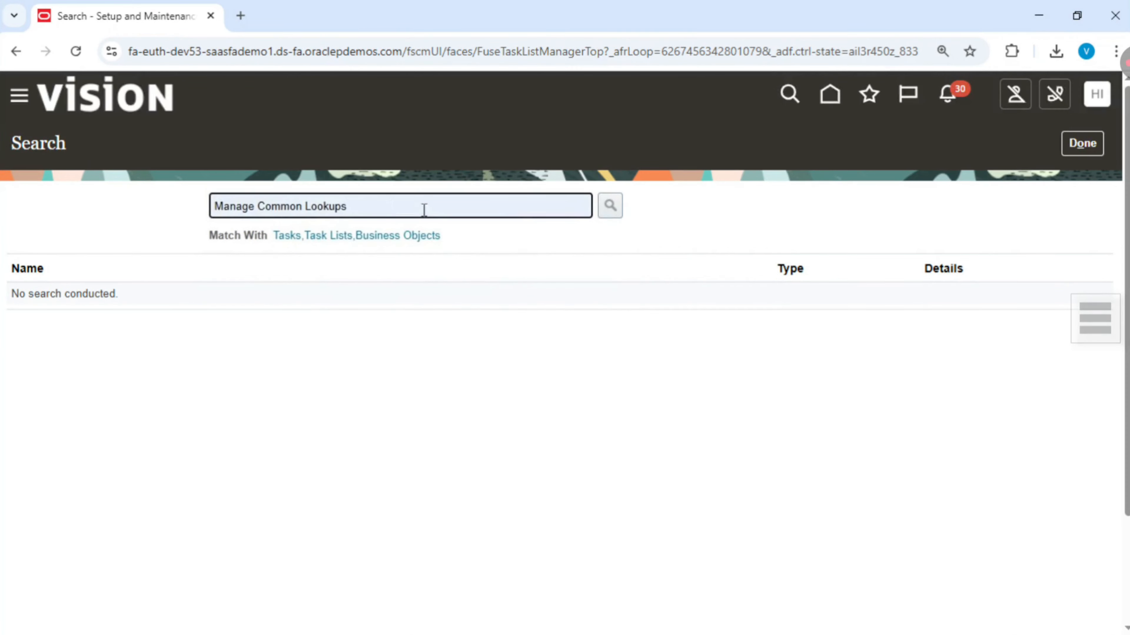
click(616, 209)
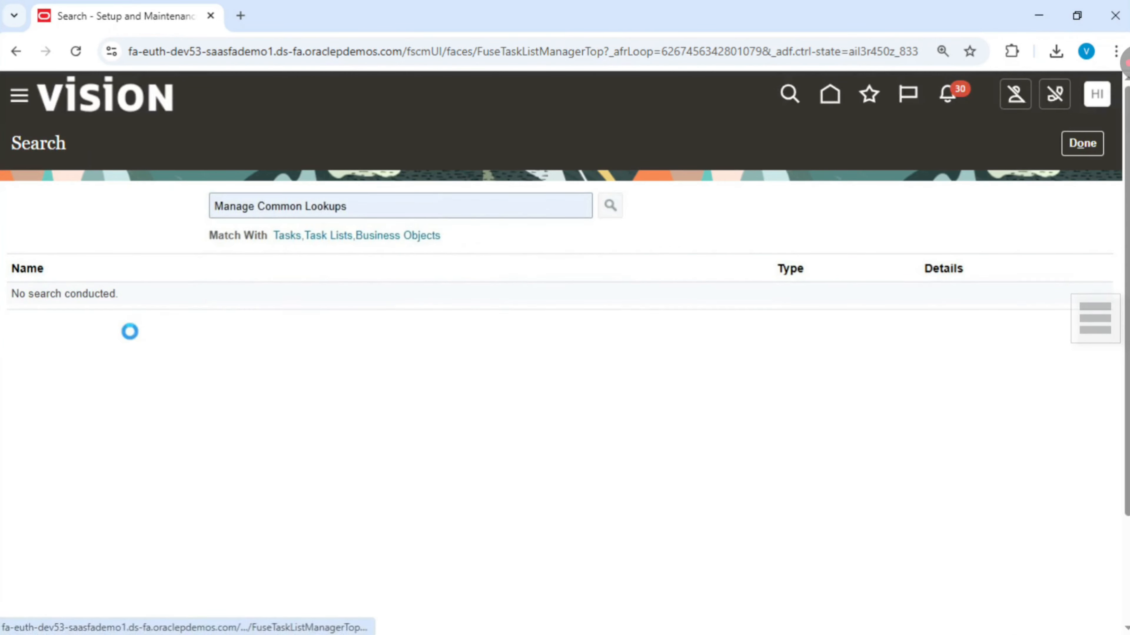
click(57, 296)
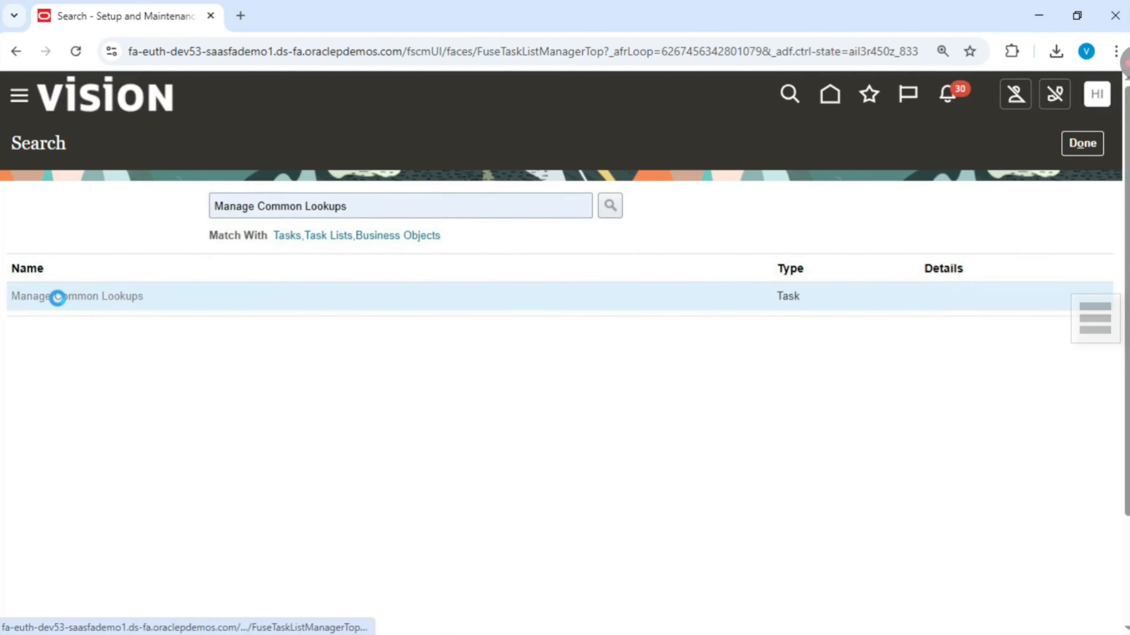
- Search for the lookup type GCS_EMP_STATUS
click(194, 210)
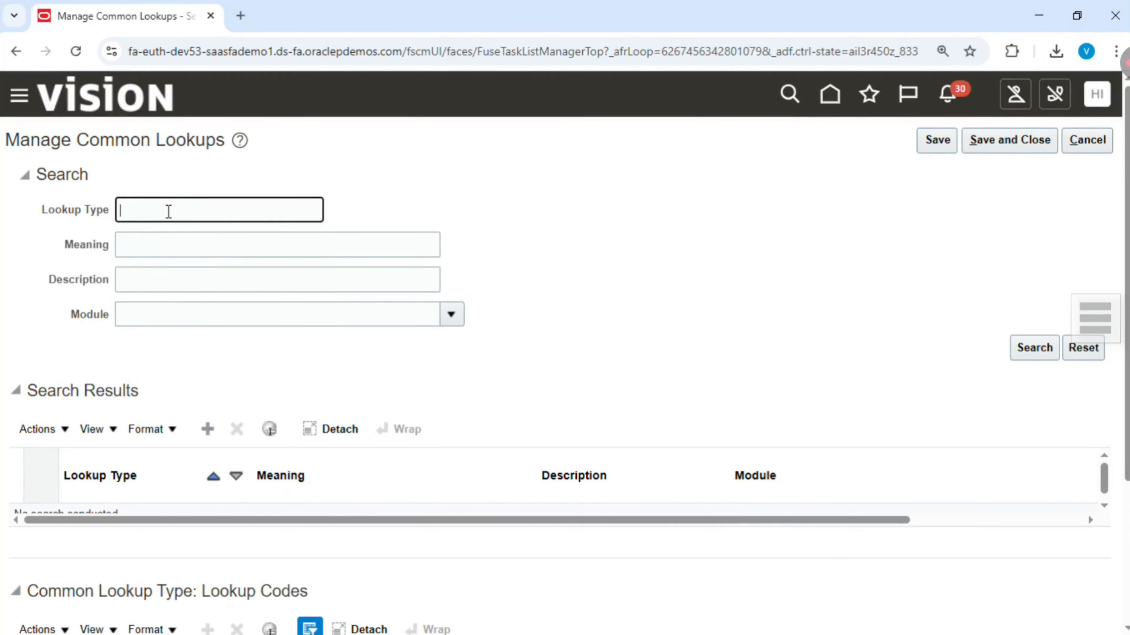
text(GCS_EMP_STATUS)
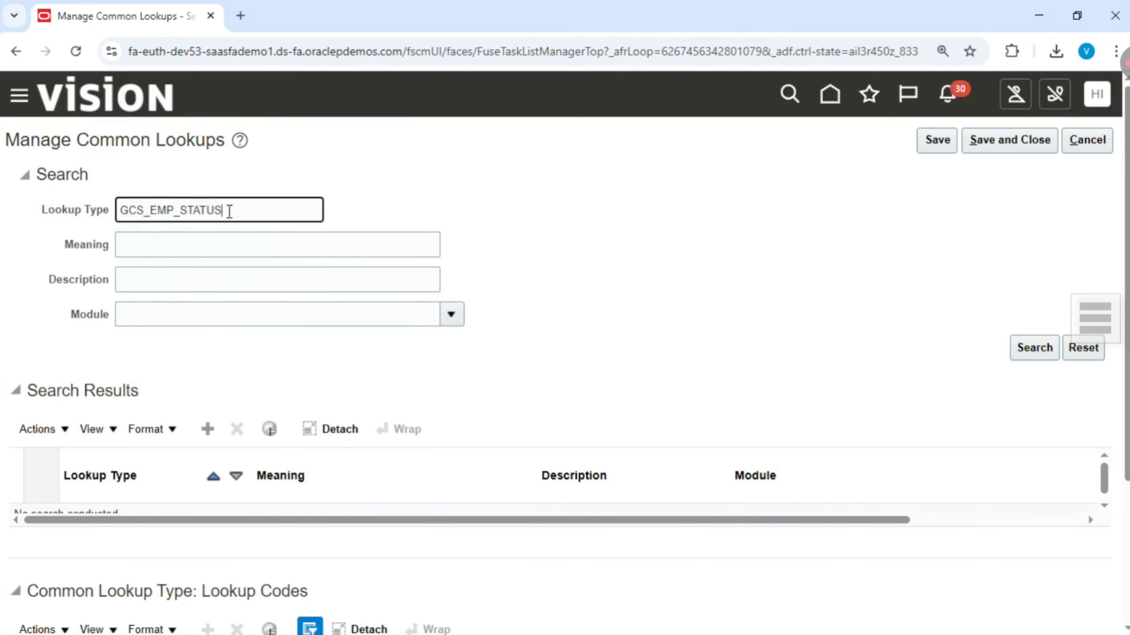
click(1028, 345)
- Review the GCS_EMP_STATUS lookup type's meaning, description, module and its lookup codes
scroll(575, 255, down, 3)
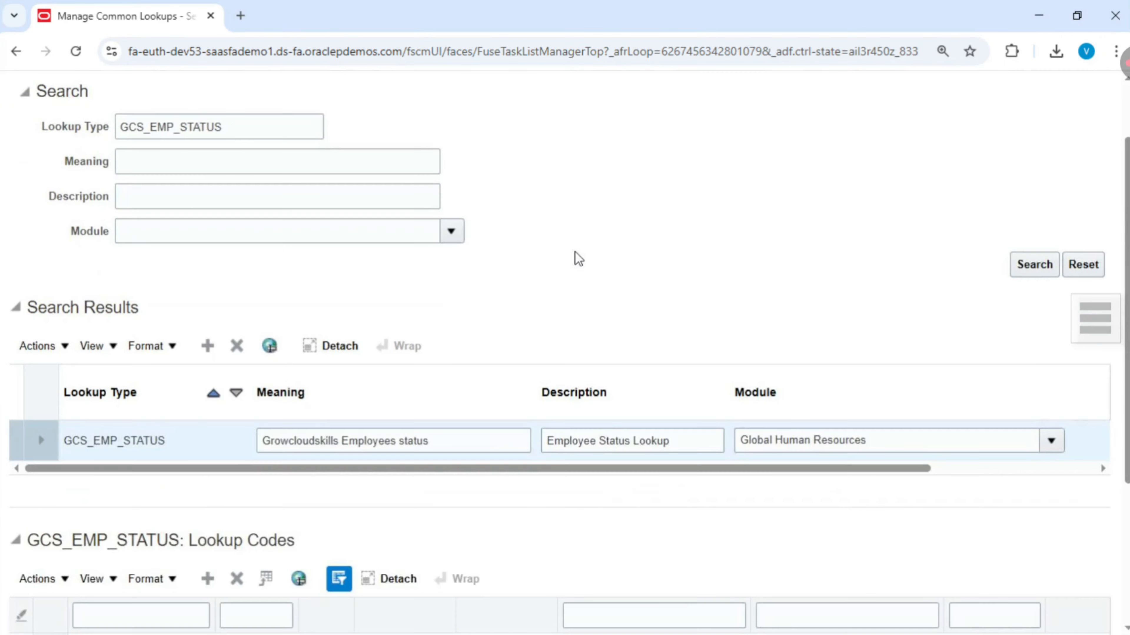
scroll(576, 285, up, 5)
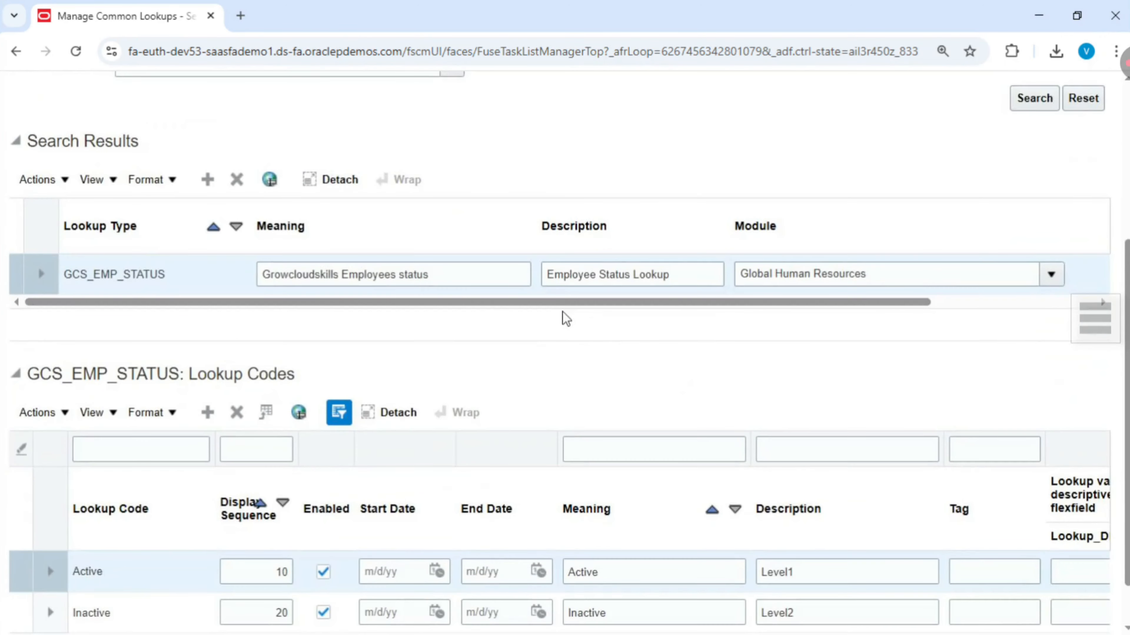
scroll(565, 318, down, 5)
double_click(293, 274)
double_click(551, 281)
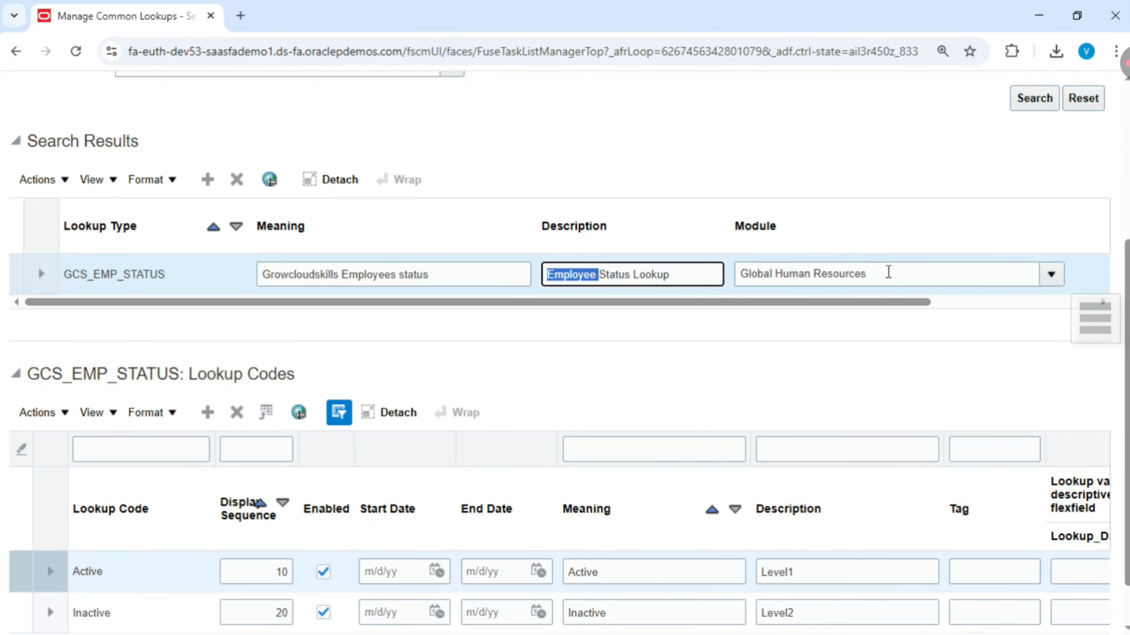
scroll(419, 416, down, 1)
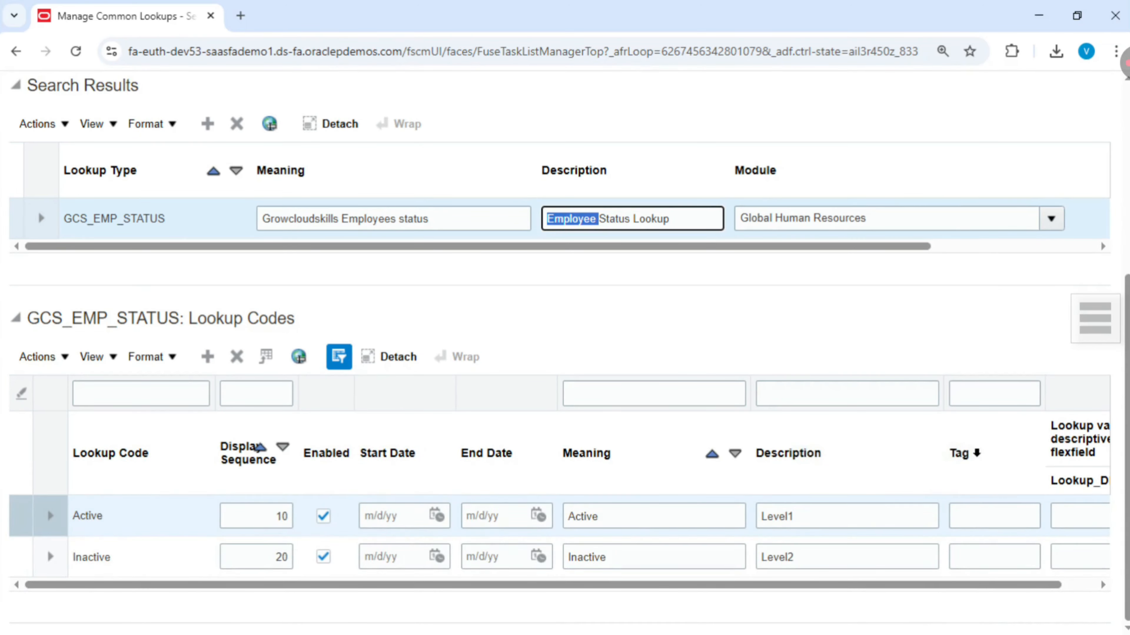
drag(1035, 585, 788, 585)
scroll(144, 519, up, 4)
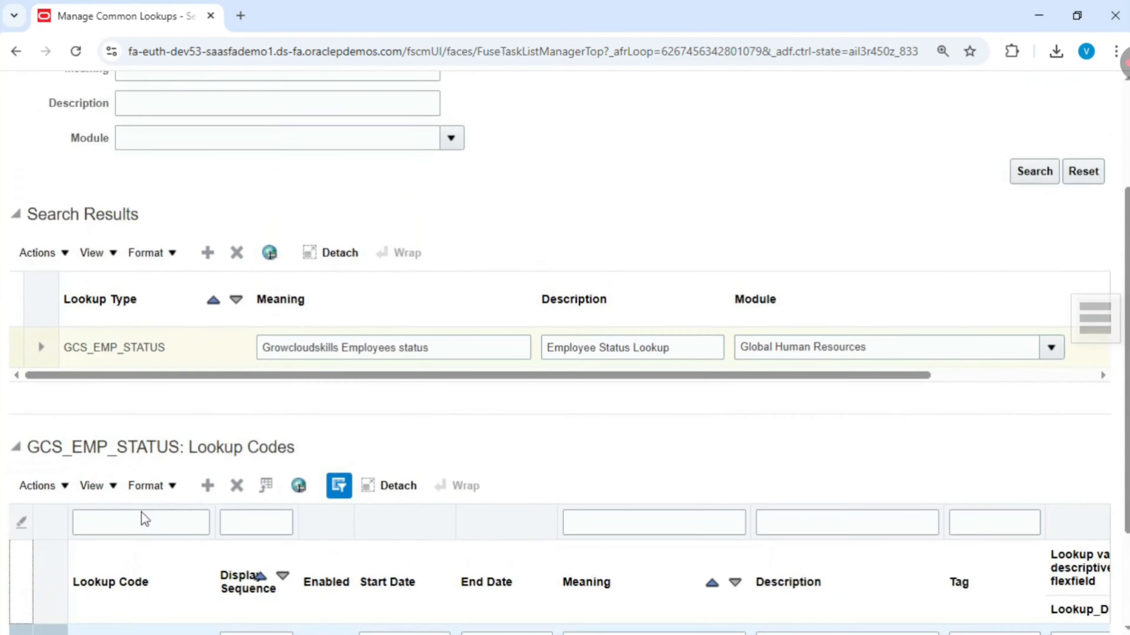
scroll(443, 332, up, 2)
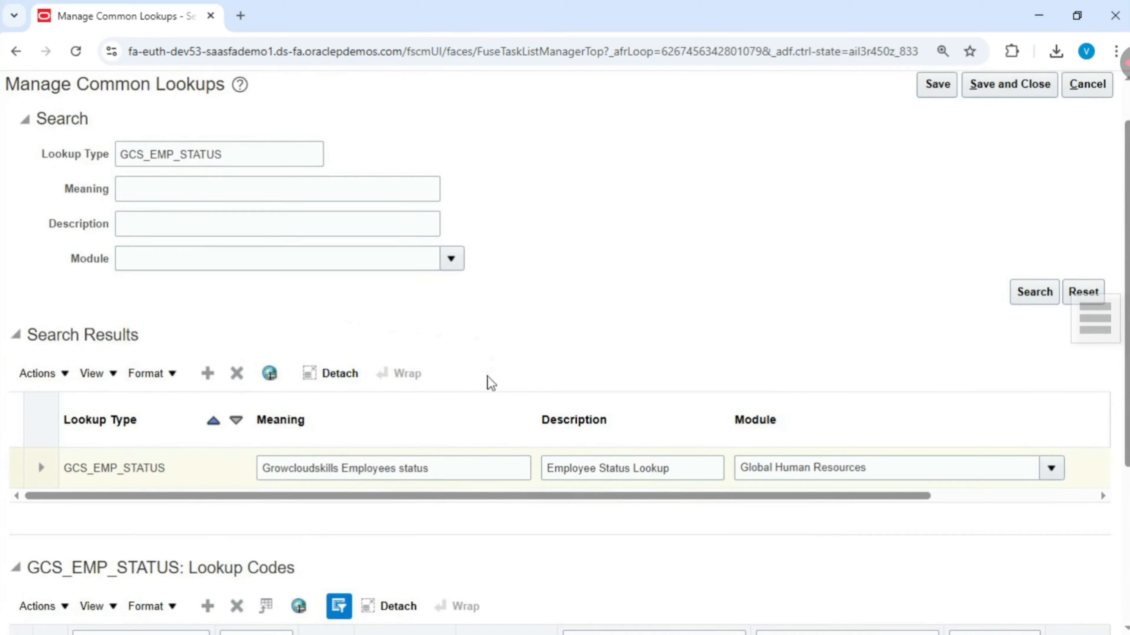
- Delete the GCS_EMP_STATUS lookup type record and confirm the deletion
click(350, 439)
click(160, 425)
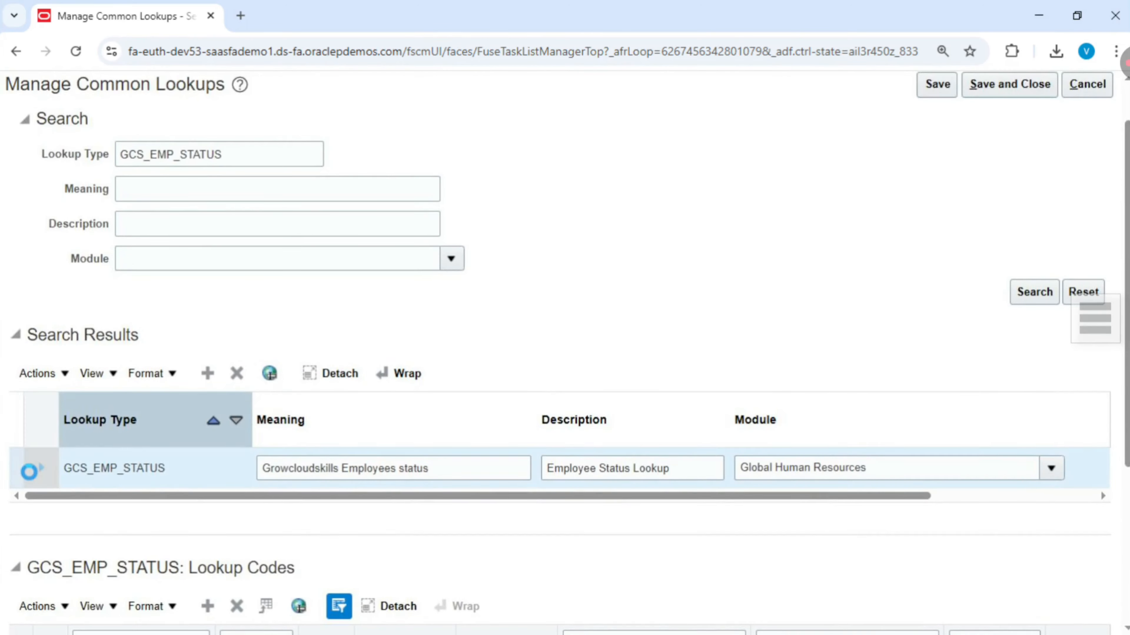
click(41, 467)
click(19, 474)
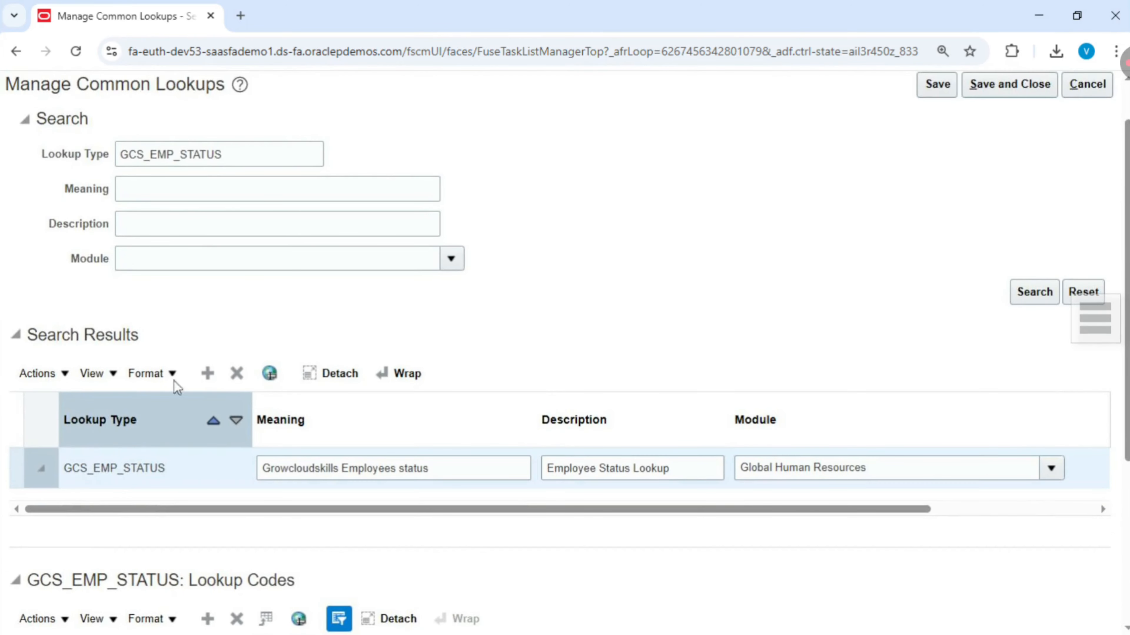
click(237, 374)
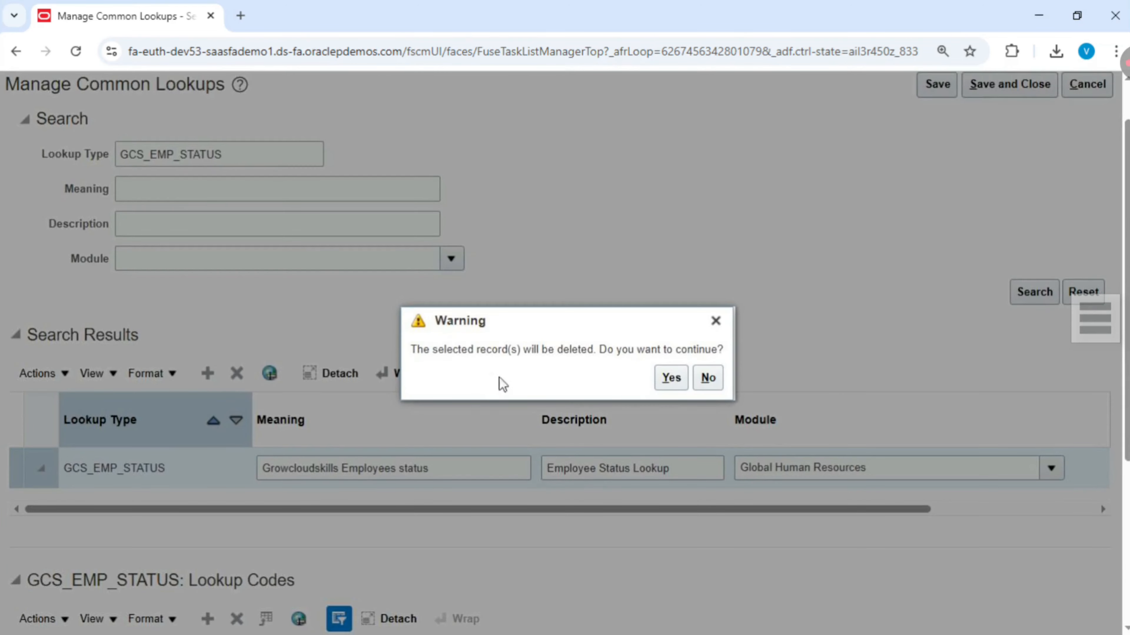
click(670, 379)
- Search again for the GCS_EMP_STATUS lookup type
scroll(672, 297, up, 2)
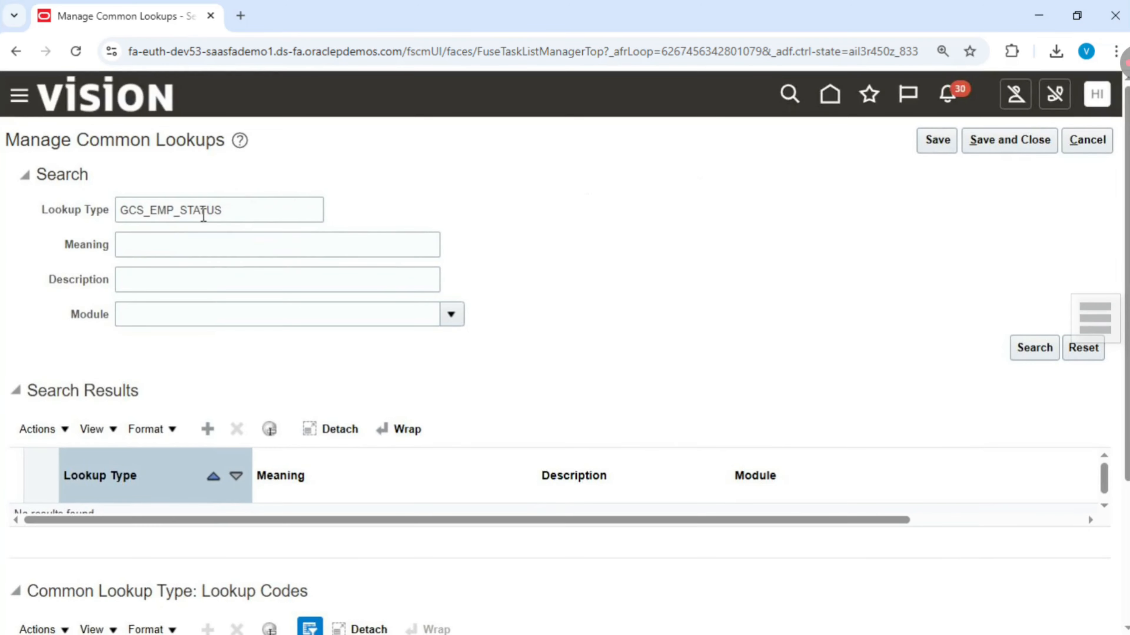
click(235, 210)
click(1031, 347)
scroll(807, 283, down, 3)
scroll(806, 279, up, 3)
scroll(653, 258, down, 3)
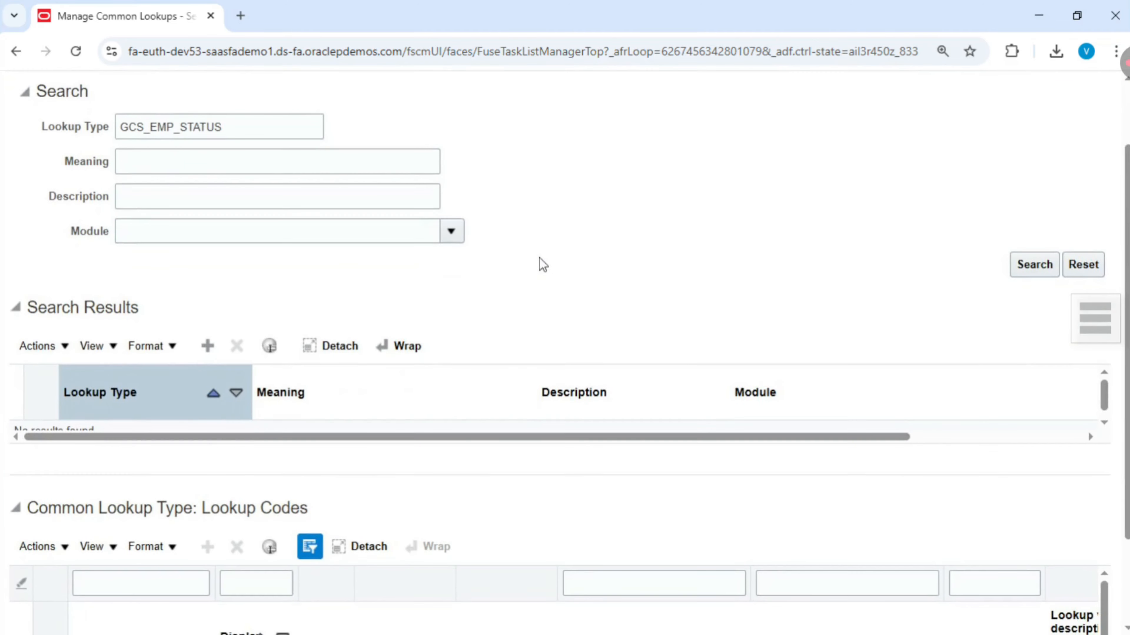
- Add a new lookup type row and paste GCS_EMP_STATUS as its lookup type
click(208, 347)
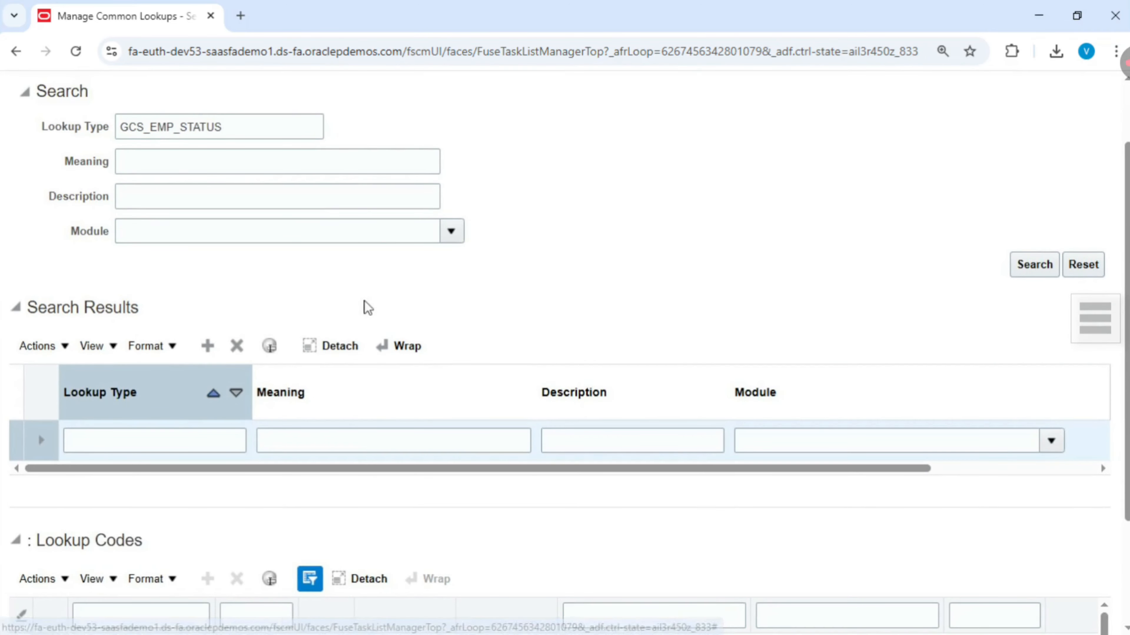
click(148, 438)
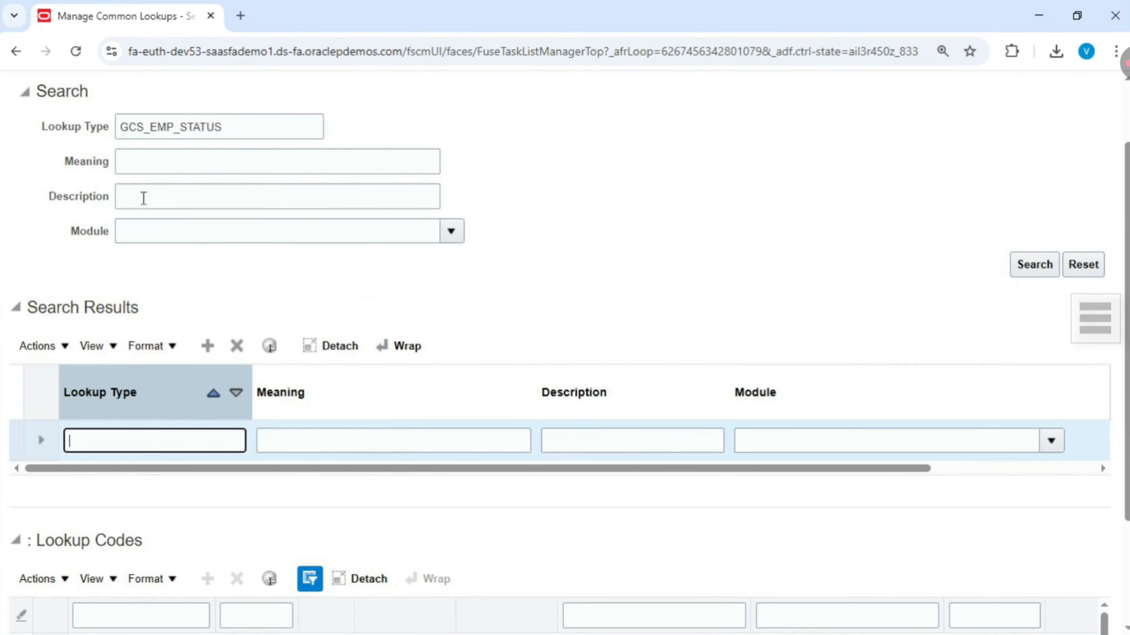
text(GCS_EMP_STATUS)
click(307, 441)
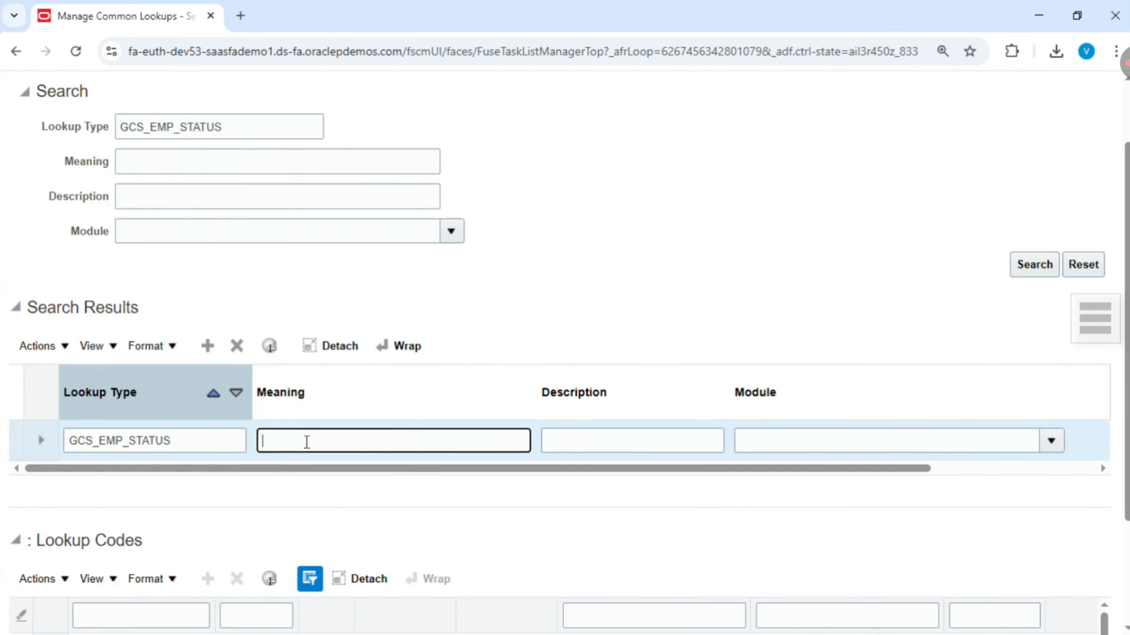
- Enter the new lookup type's meaning as GCS EMployee Status
text(Meanin)
key(BackSpace)
key(BackSpace)
key(BackSpace)
key(BackSpace)
text(GCS EMployee S)
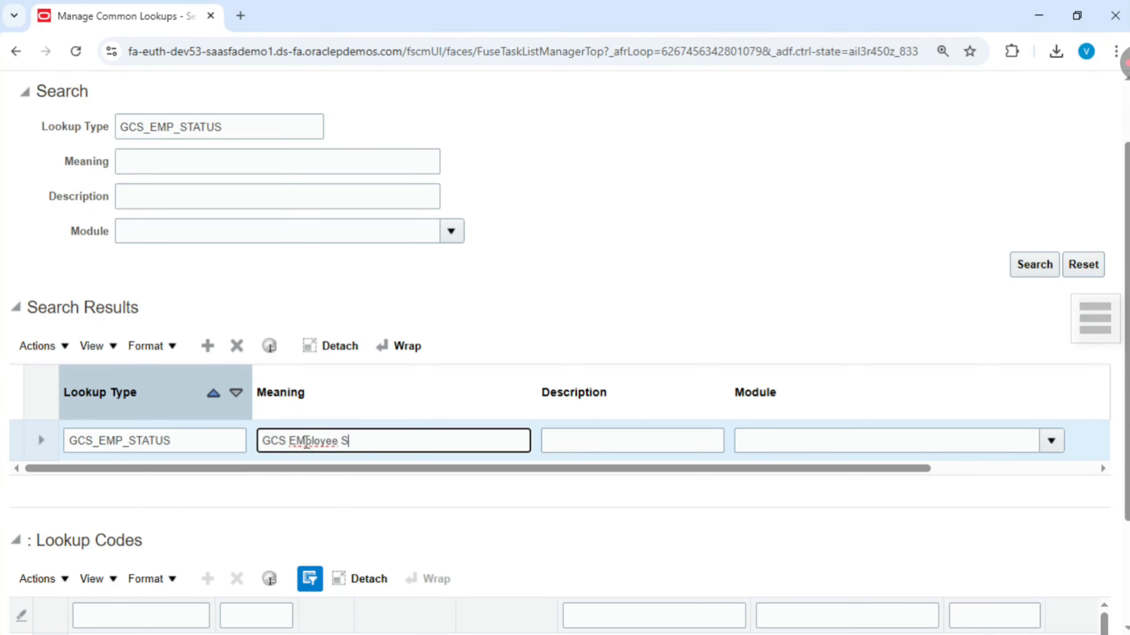
text(tatus)
- Set the new lookup type's description to Status
click(589, 433)
text(Staus)
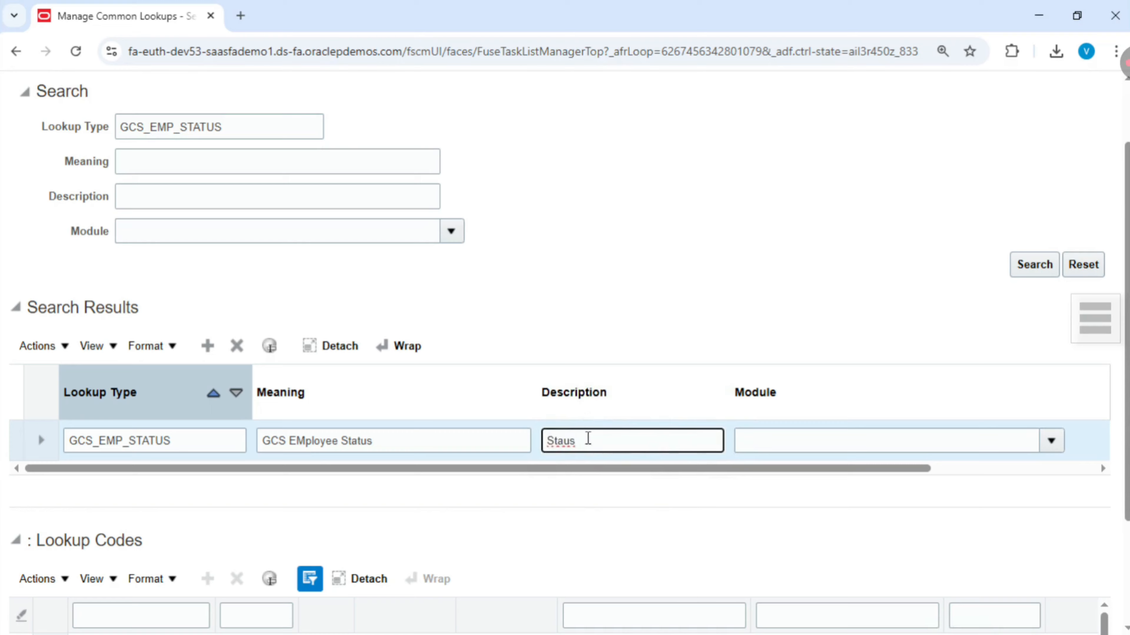
drag(588, 438, 548, 443)
text(S)
- Search the module list for global human and select Global Human Resources as the module
click(1051, 440)
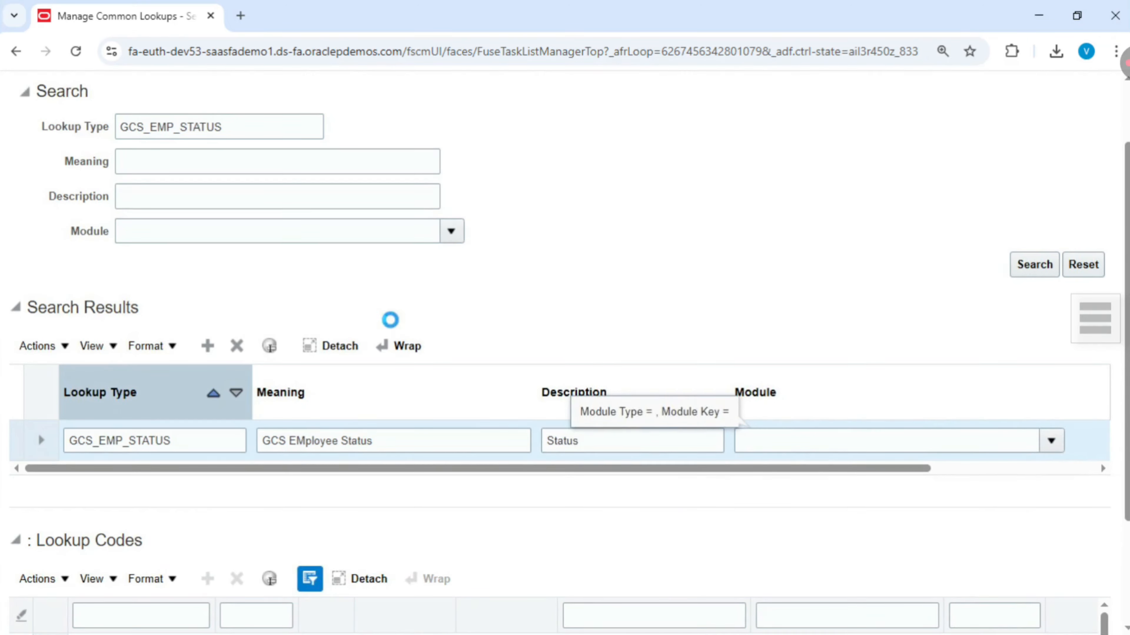
click(408, 410)
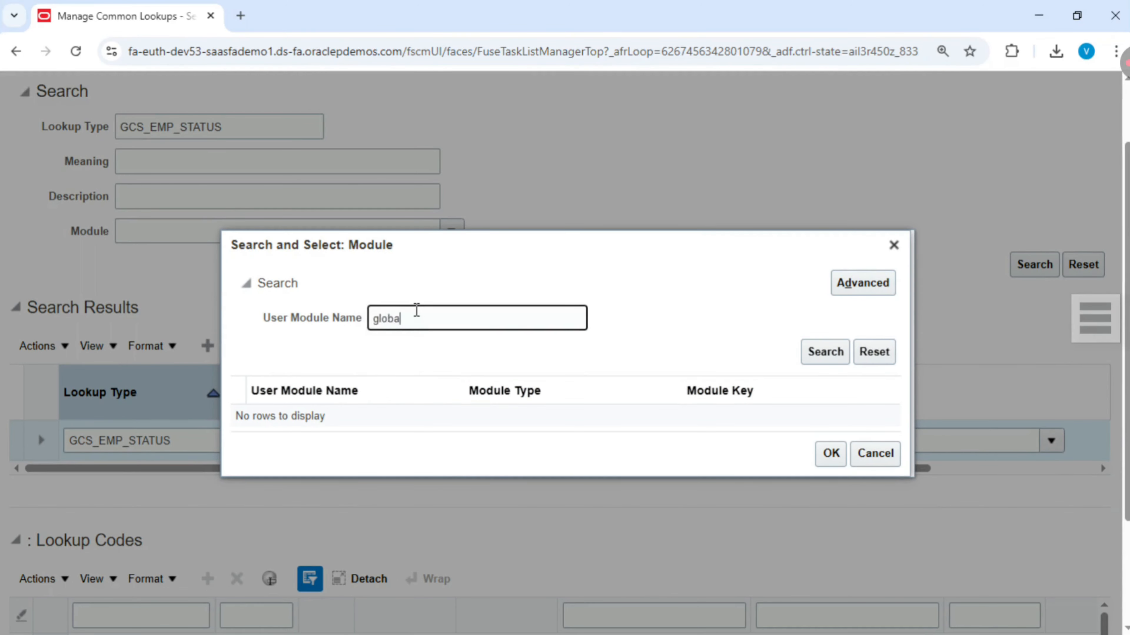
text(global human)
key(Return)
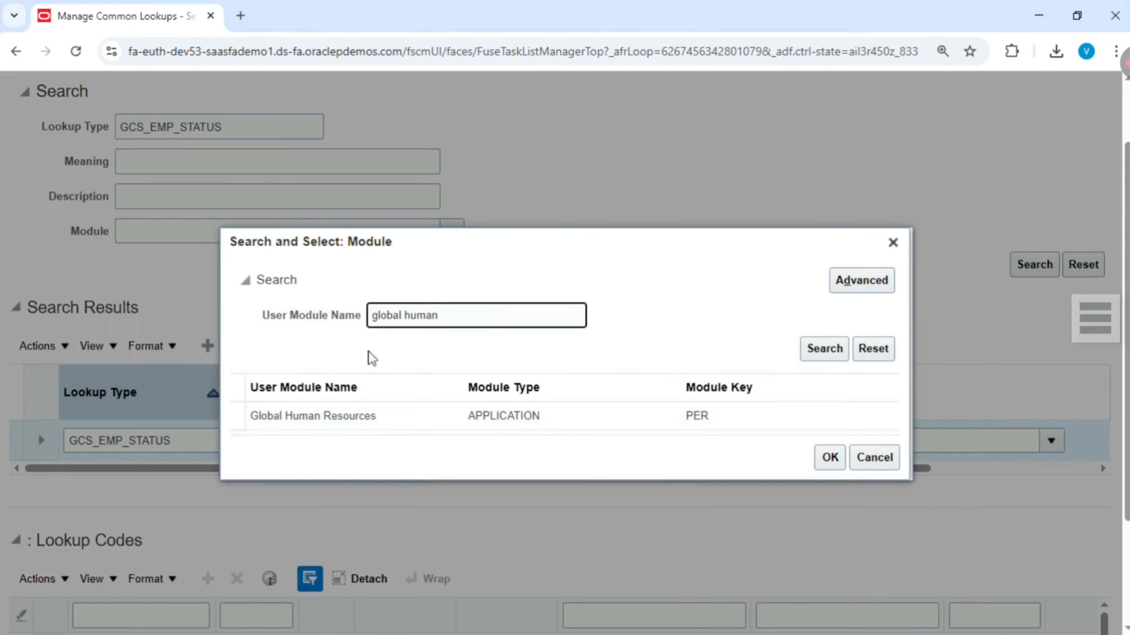
click(369, 414)
click(830, 457)
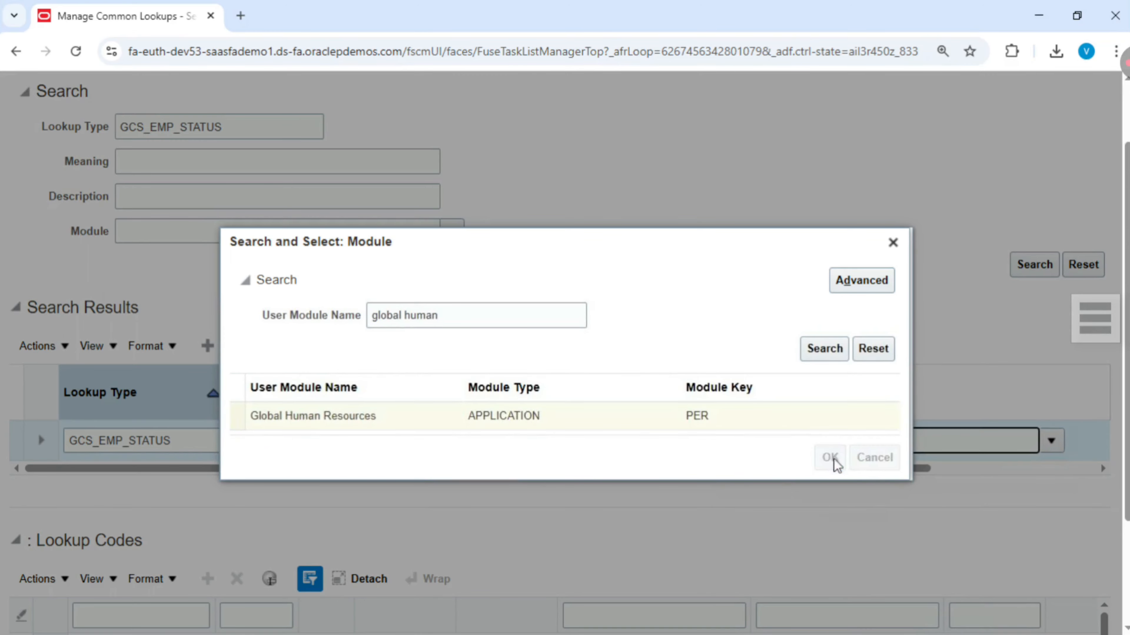
- Save the new GCS_EMP_STATUS lookup type
scroll(751, 261, down, 1)
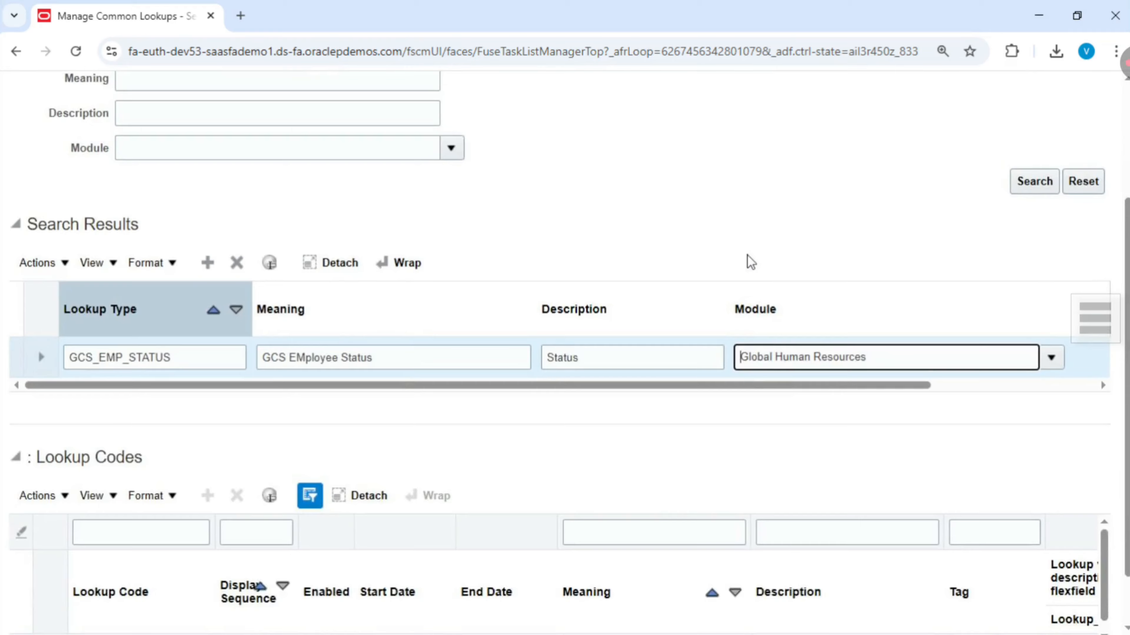
scroll(749, 262, down, 1)
scroll(633, 306, up, 1)
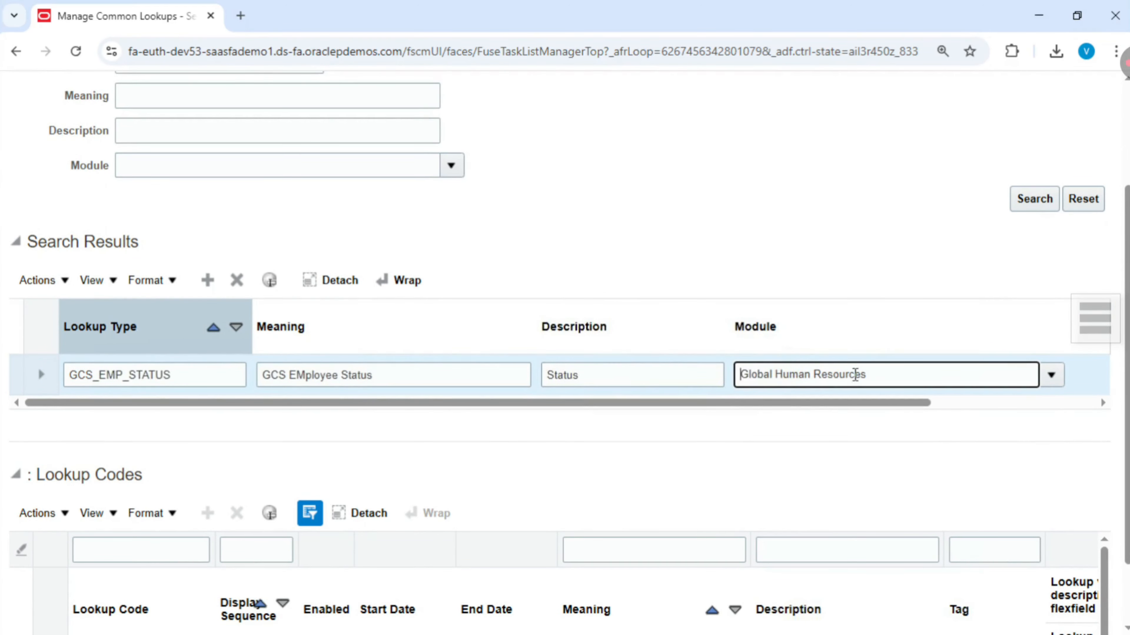
scroll(860, 374, up, 4)
click(937, 140)
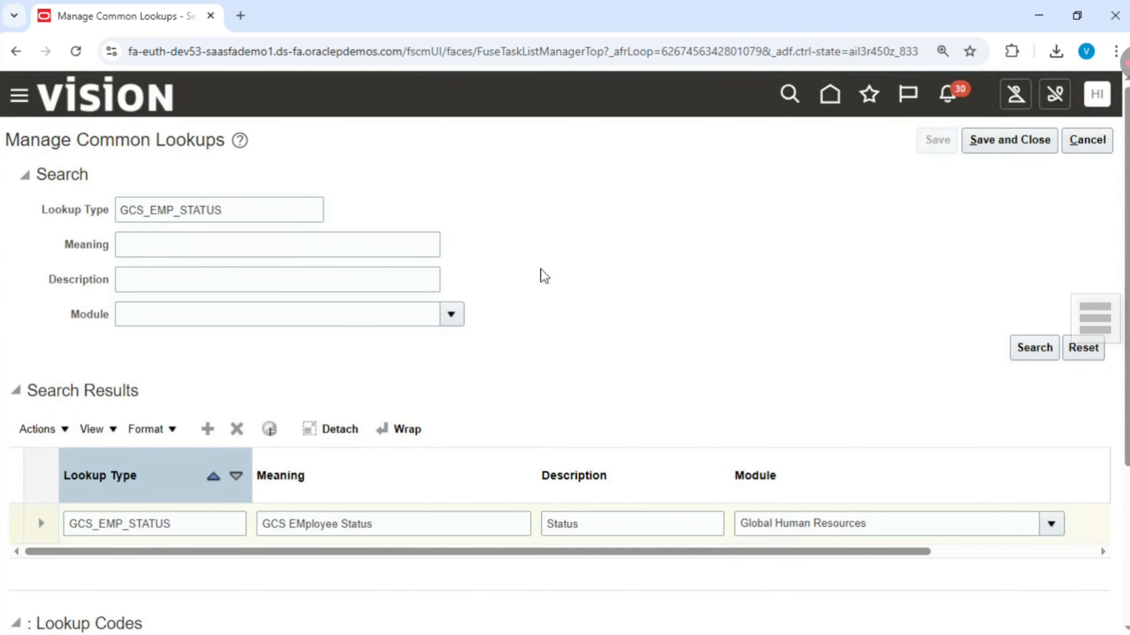
- Add a lookup code row to GCS_EMP_STATUS and enter Active as its lookup code
scroll(540, 268, down, 2)
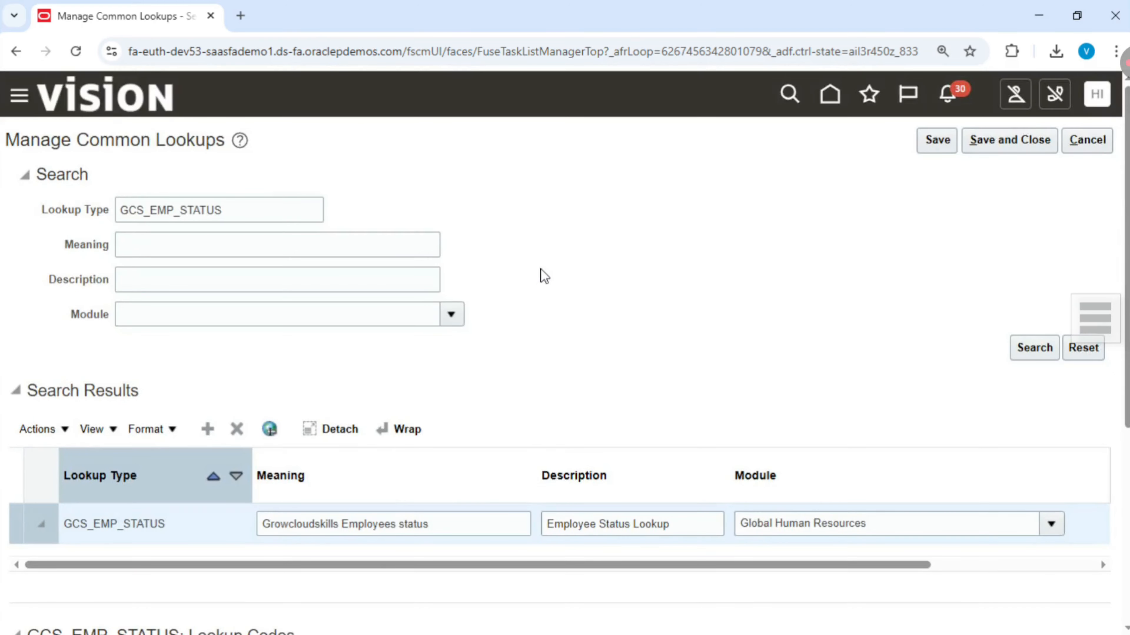
scroll(541, 273, down, 1)
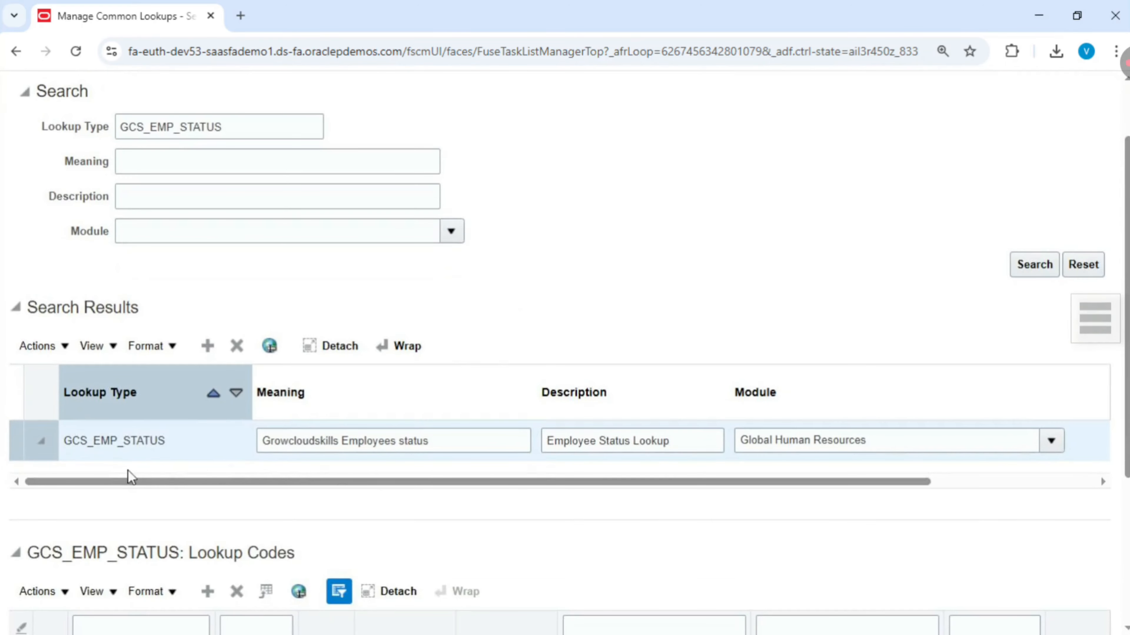
scroll(547, 403, down, 3)
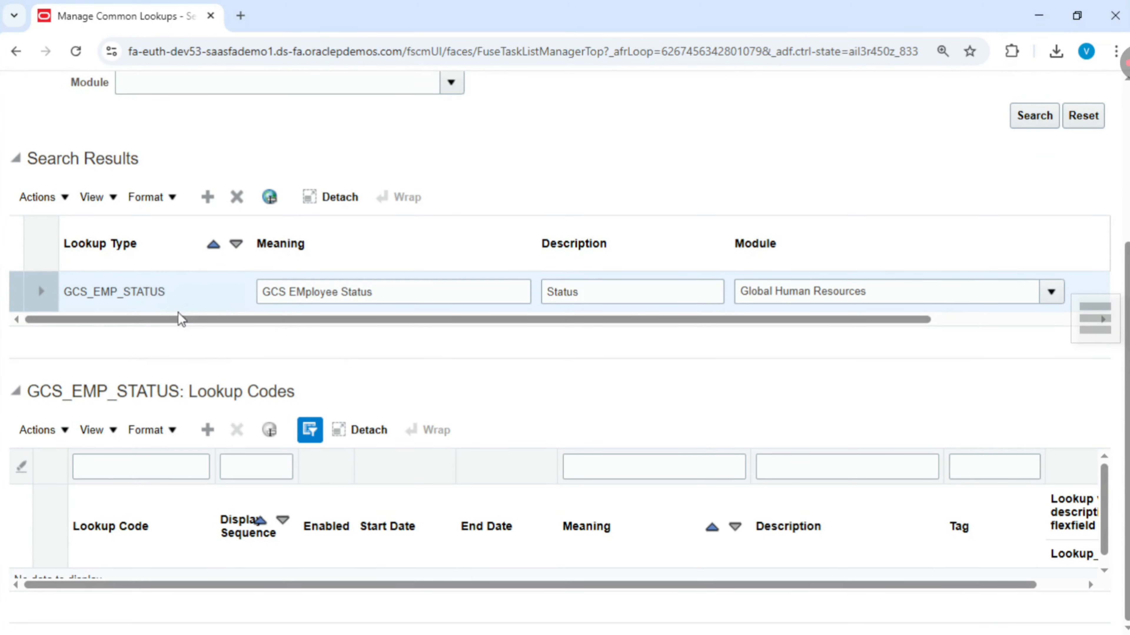
scroll(237, 501, down, 1)
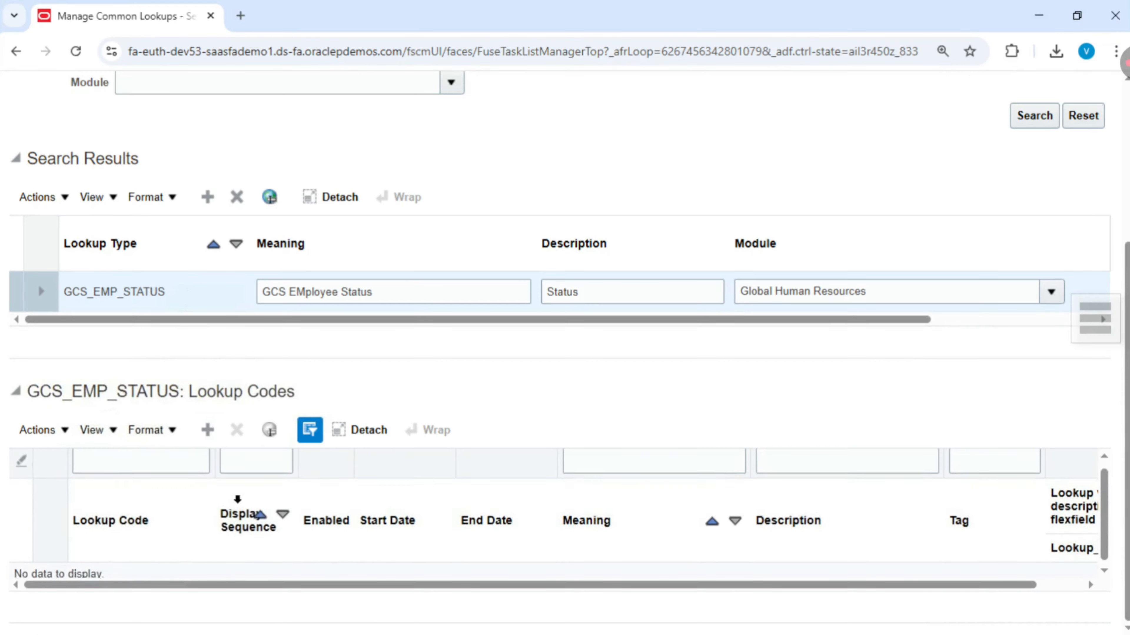
click(208, 430)
scroll(168, 489, down, 1)
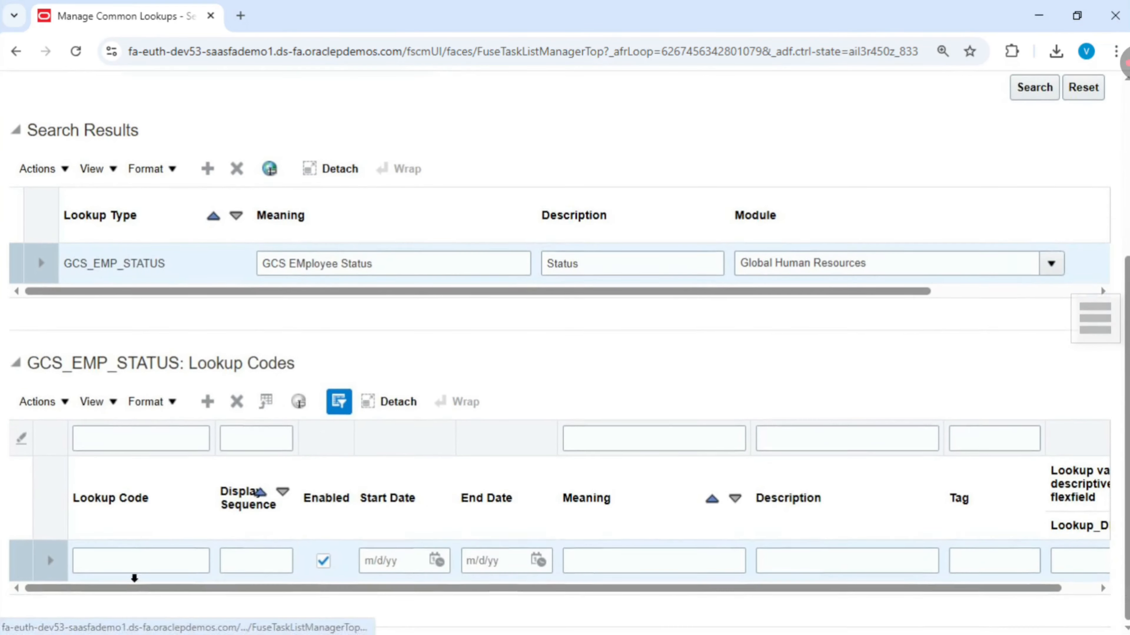
click(125, 549)
text(Active)
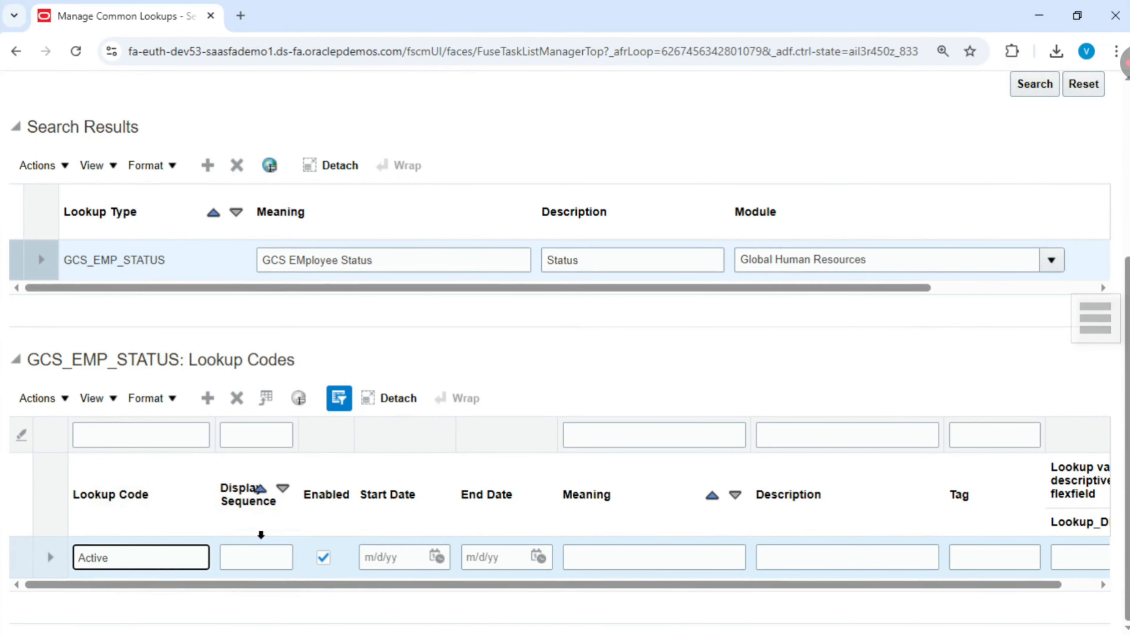
- Complete the Active lookup code with display sequence 10, meaning Active Employees, description Active and tag Act1
click(224, 564)
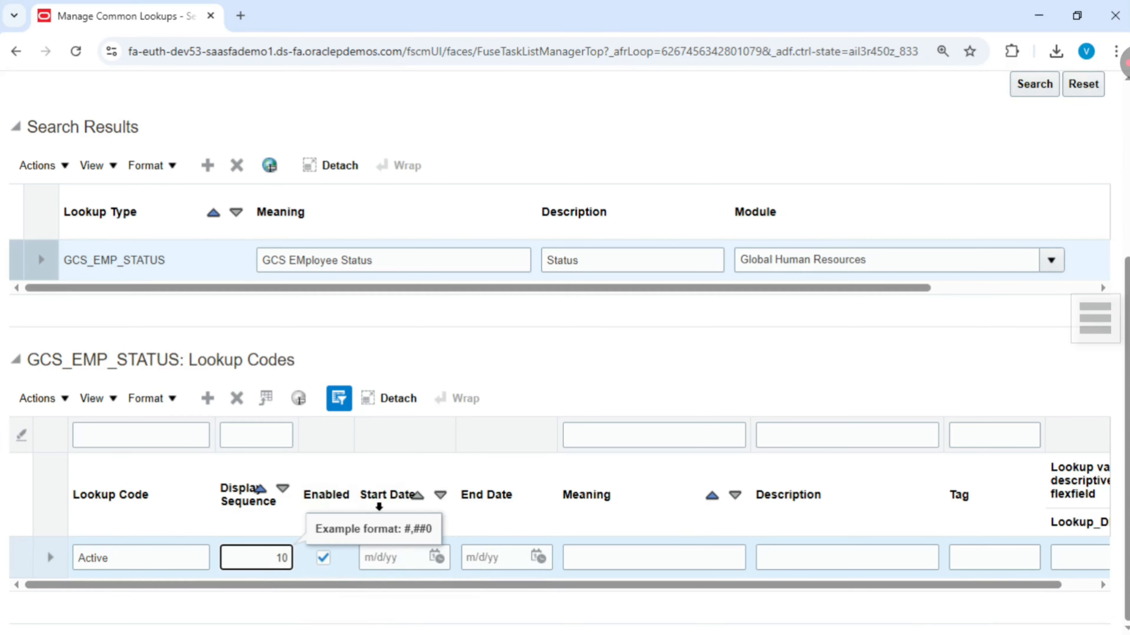
click(598, 563)
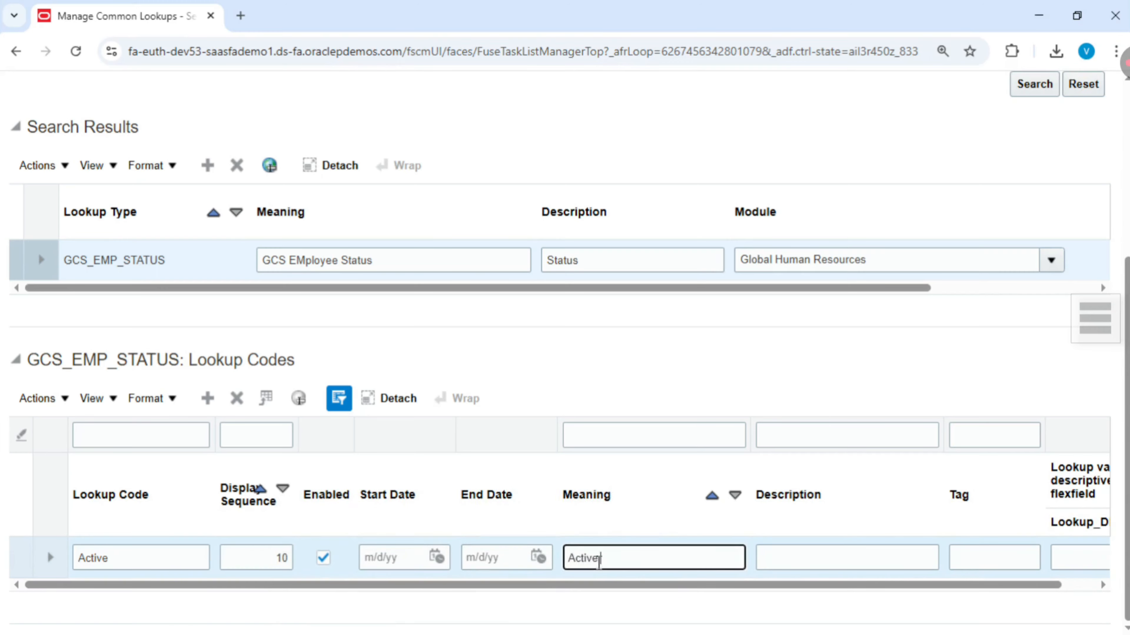
text(Active Employees)
click(788, 554)
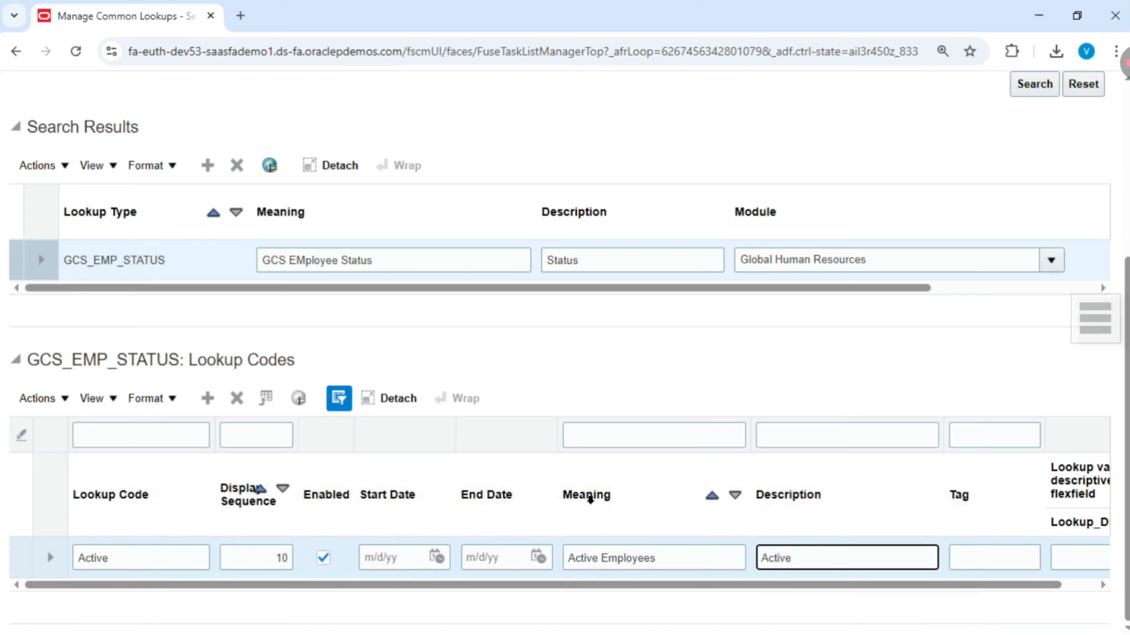
click(968, 561)
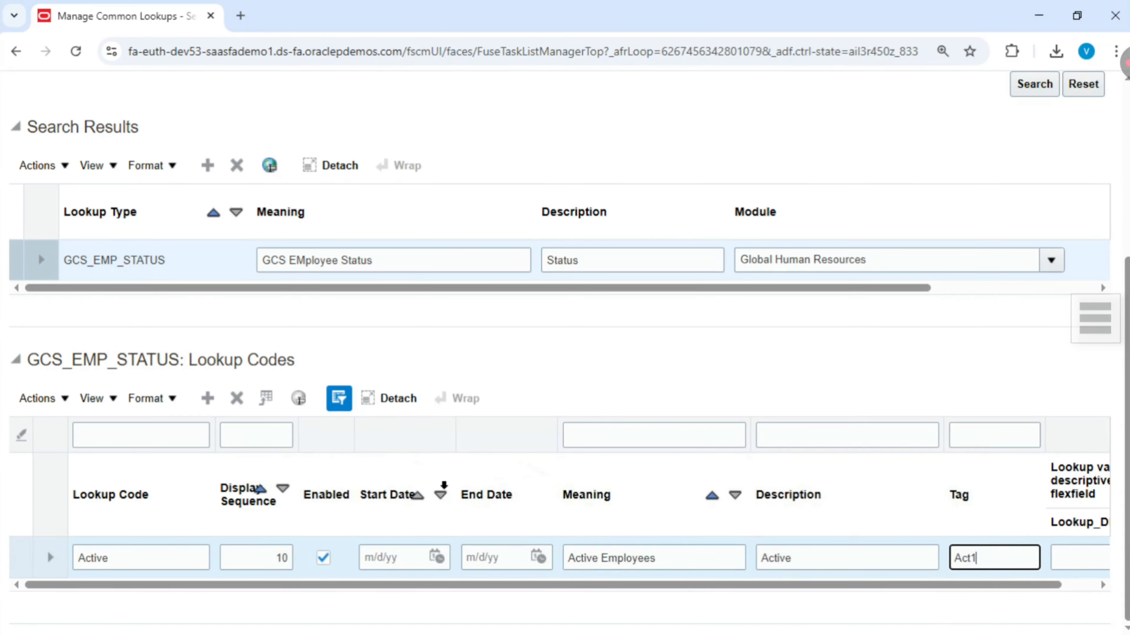
- Add a second lookup code row with code Inactive and display sequence 20
click(207, 398)
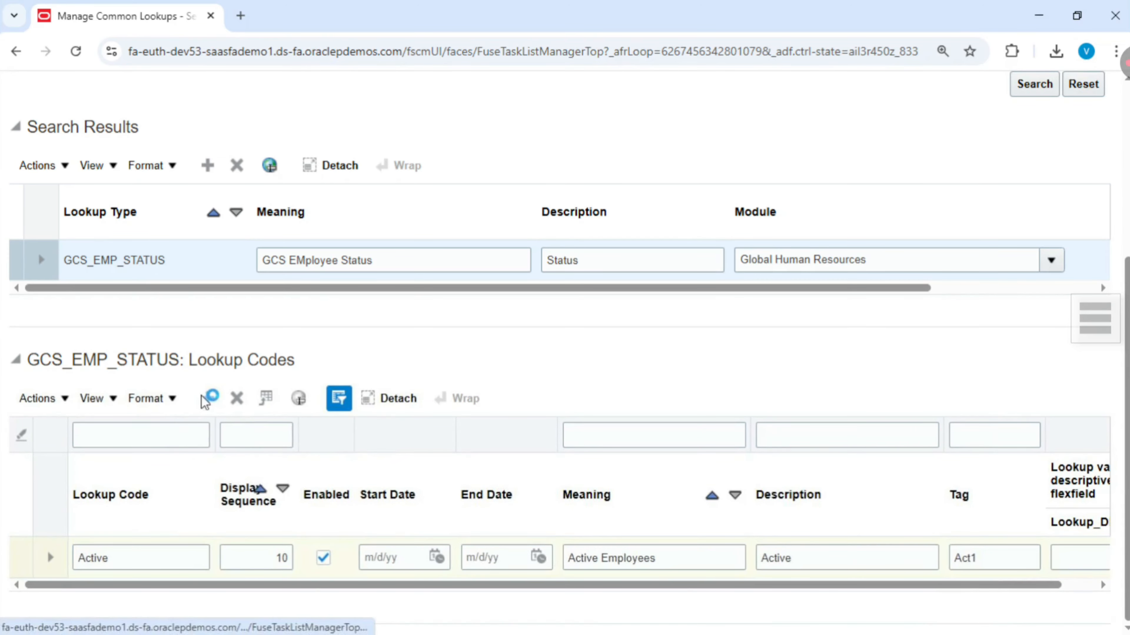
scroll(214, 445, down, 1)
click(141, 514)
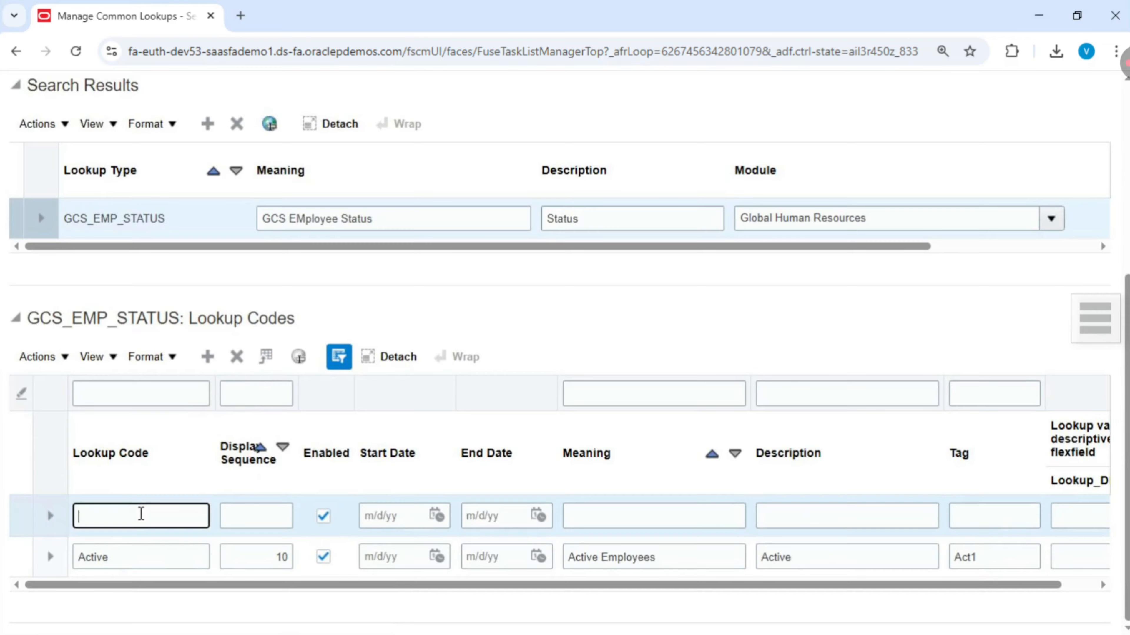
text(Inactive)
click(263, 510)
text(20)
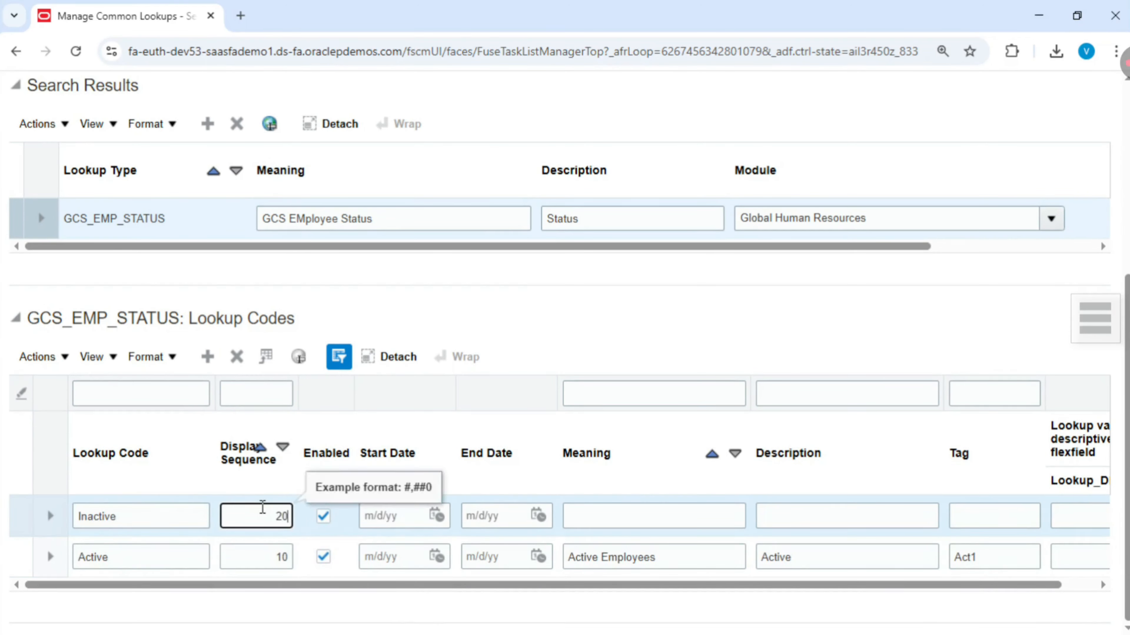
- Set the Inactive code's meaning to Inactive Employees and its description to Inactive
click(635, 518)
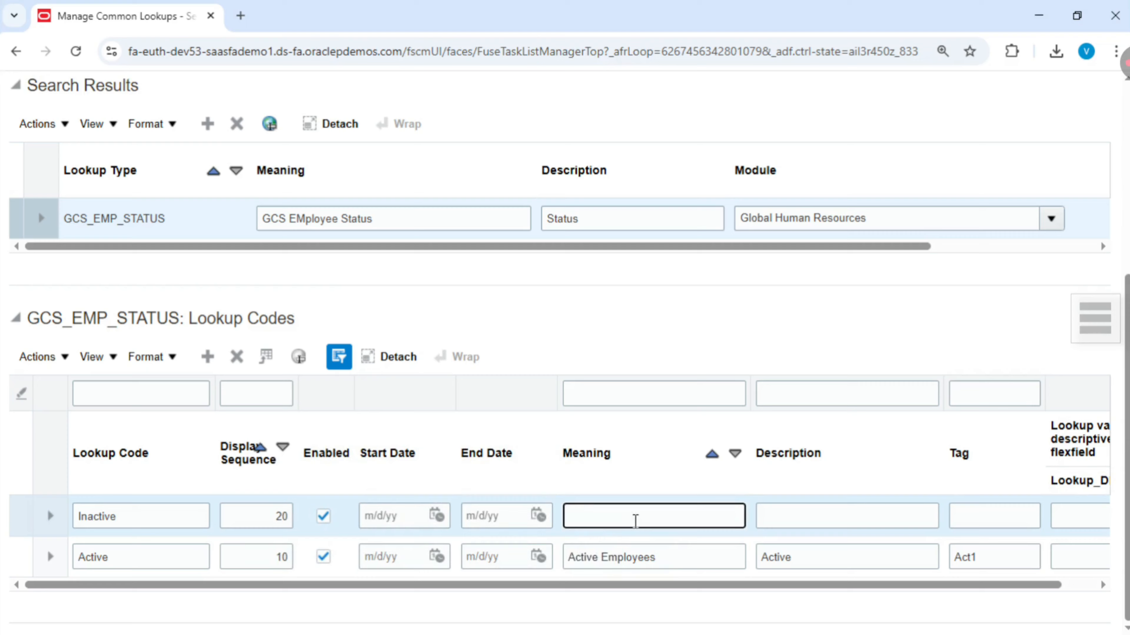
text(Inactive Employees)
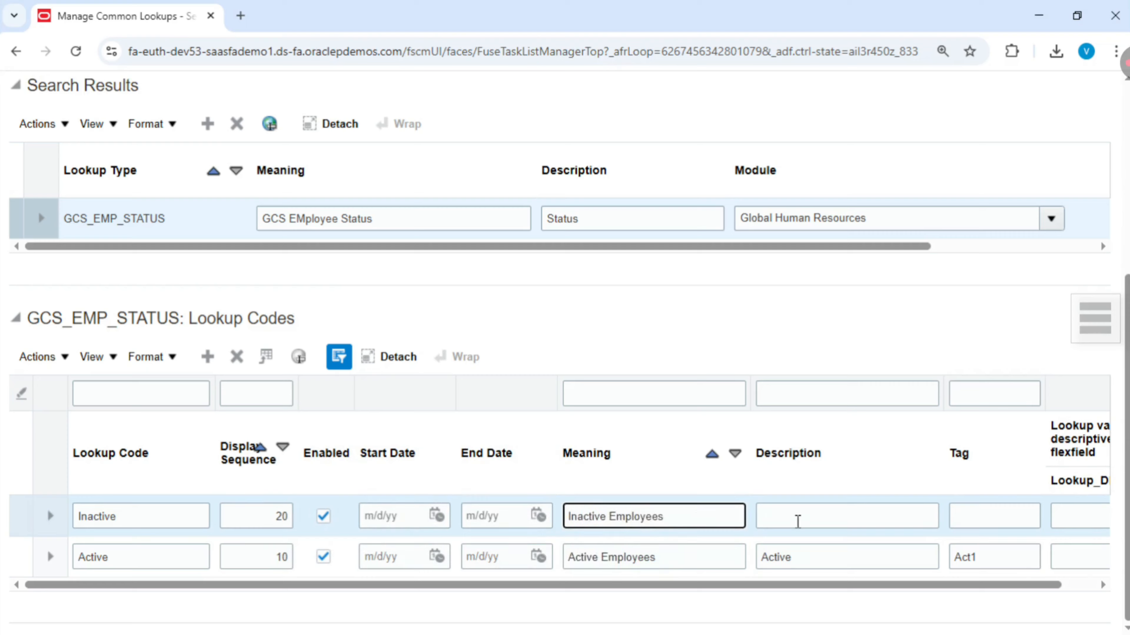
click(797, 518)
text(Inacti)
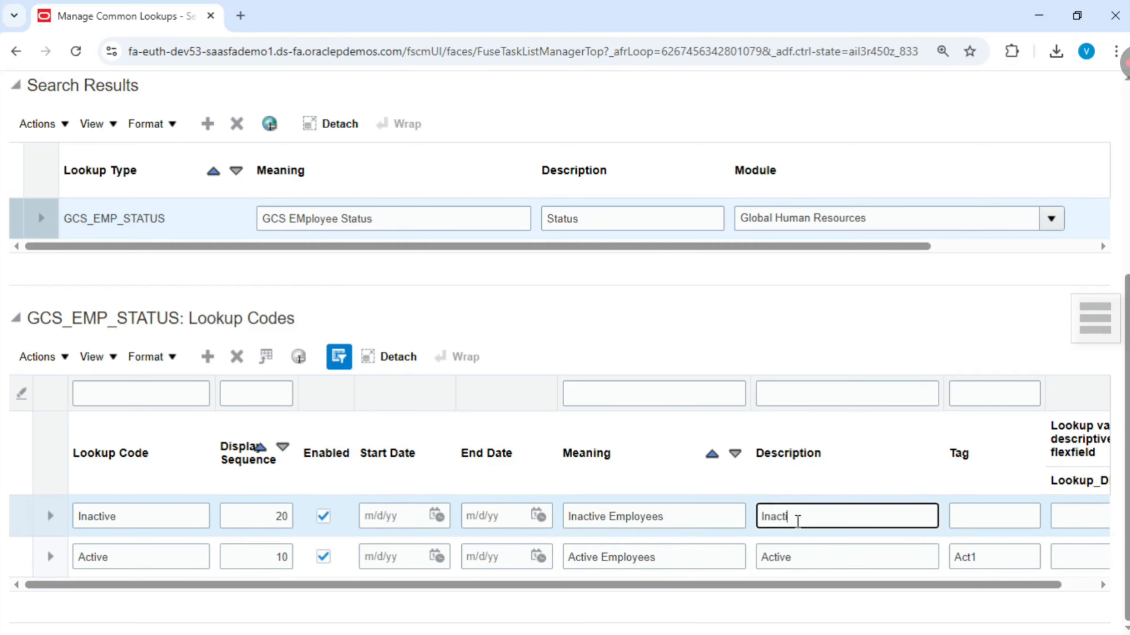
text(ve)
click(981, 511)
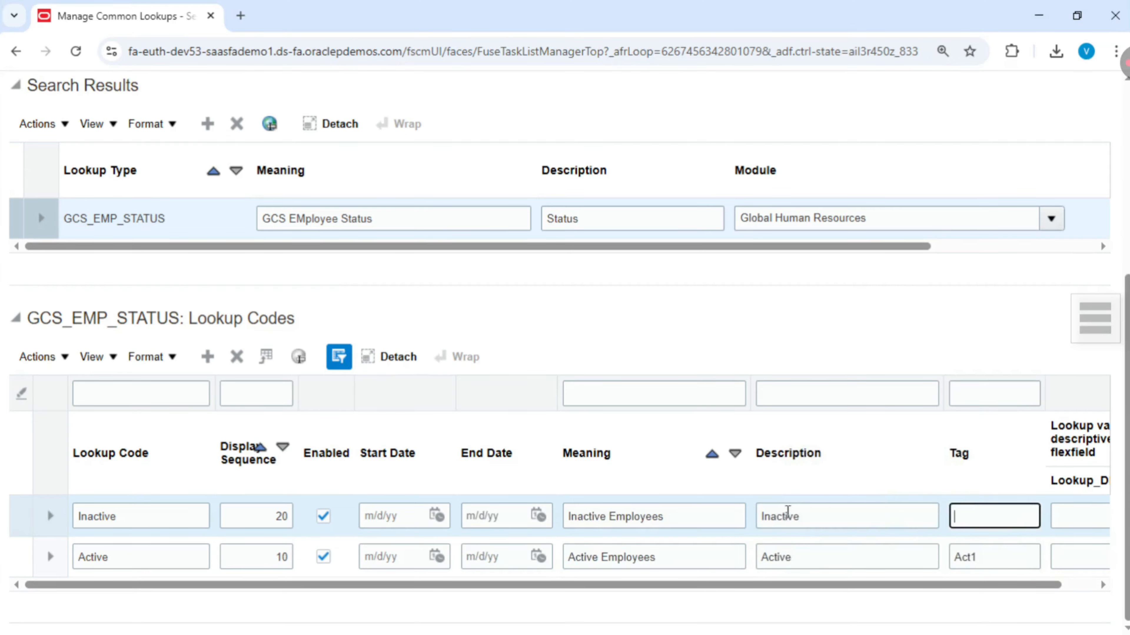
- Review the lookup type and the two lookup code rows entered for GCS_EMP_STATUS
scroll(787, 512, up, 5)
scroll(786, 513, down, 5)
scroll(802, 550, up, 5)
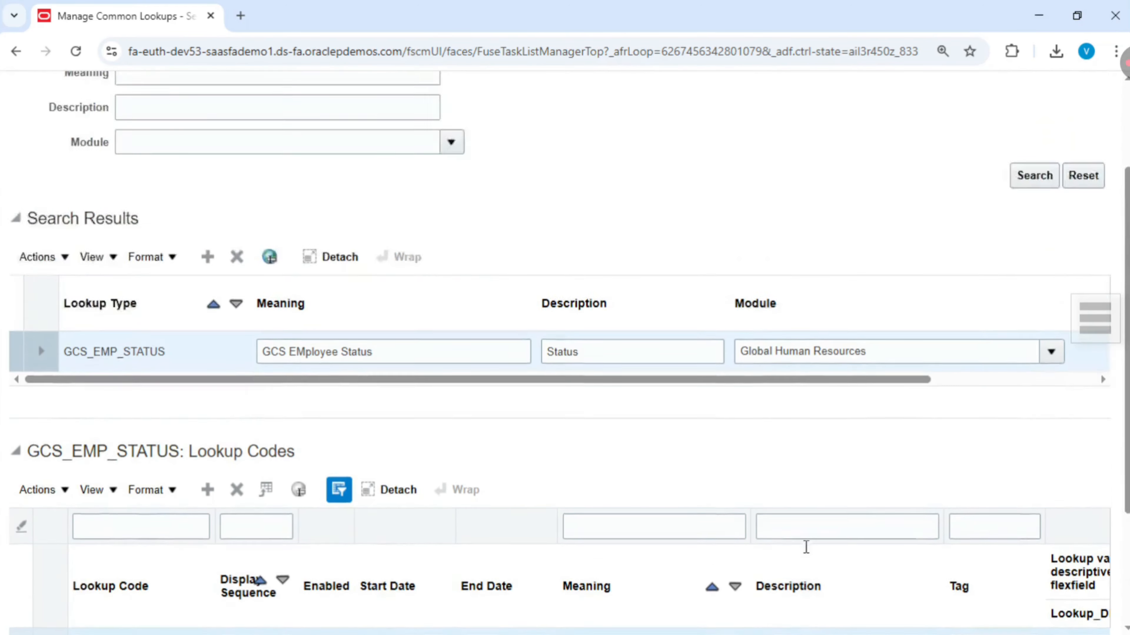
click(937, 140)
scroll(689, 270, down, 5)
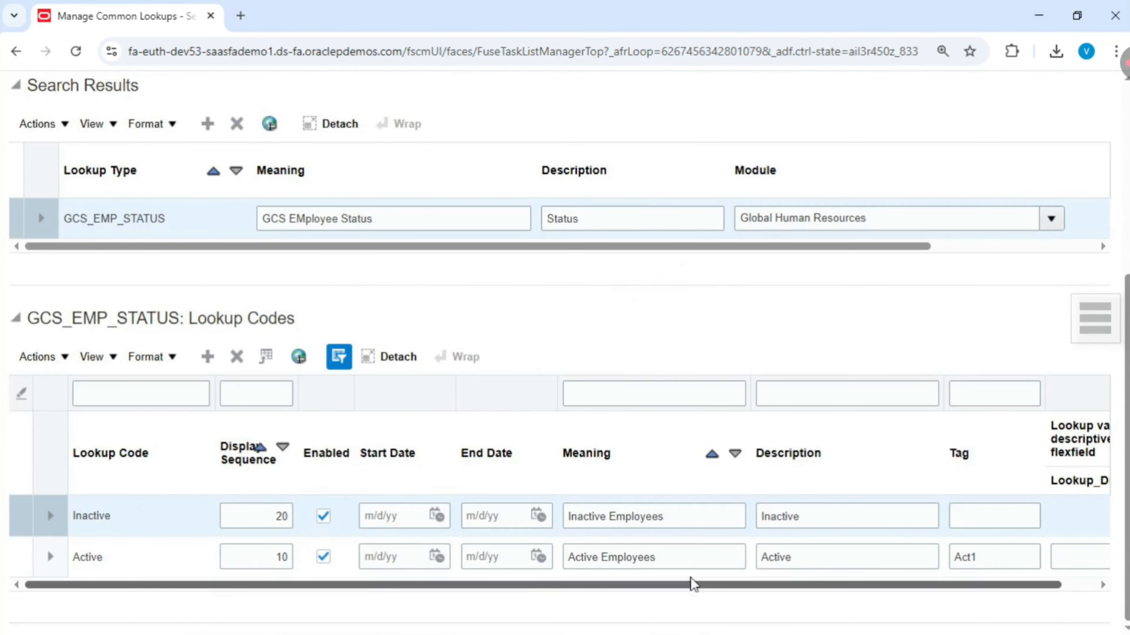
scroll(814, 541, up, 5)
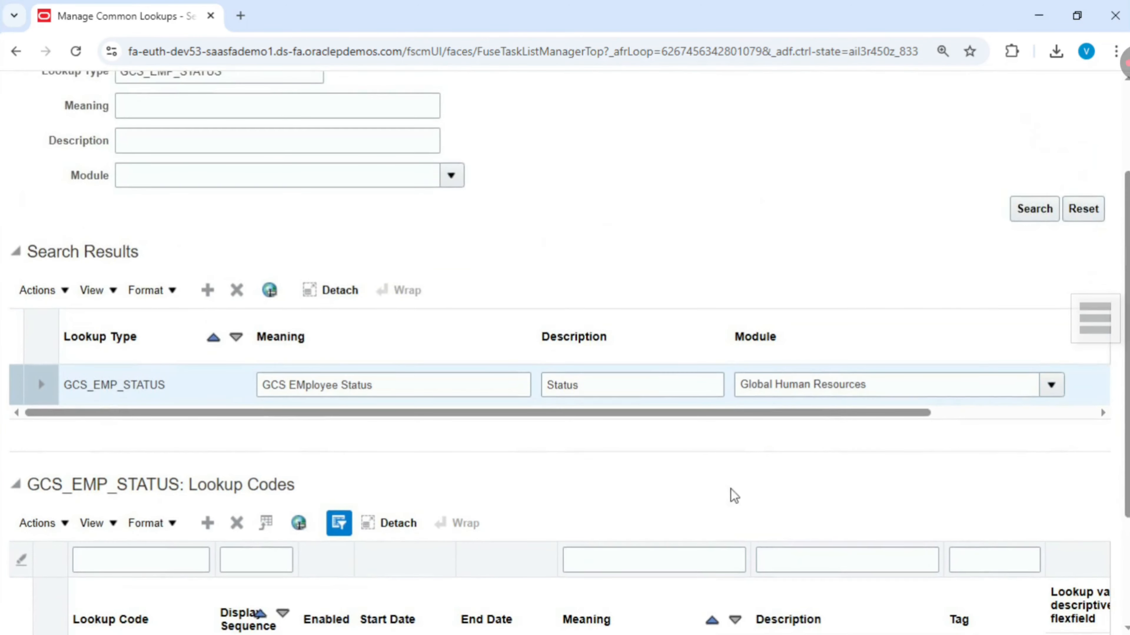
scroll(727, 480, down, 5)
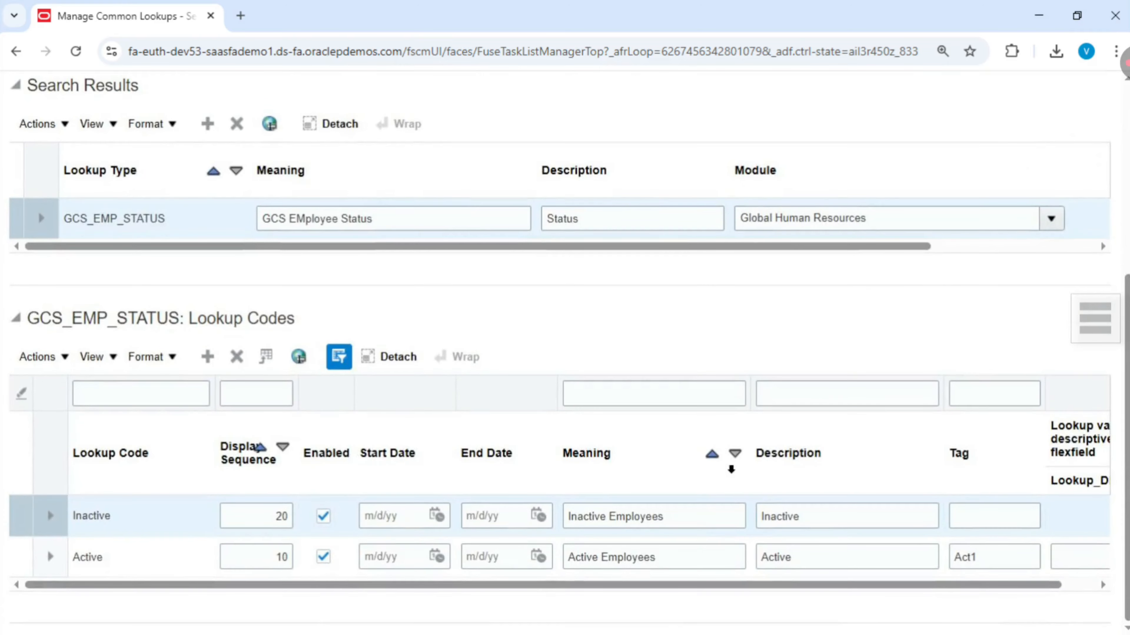
scroll(731, 470, up, 2)
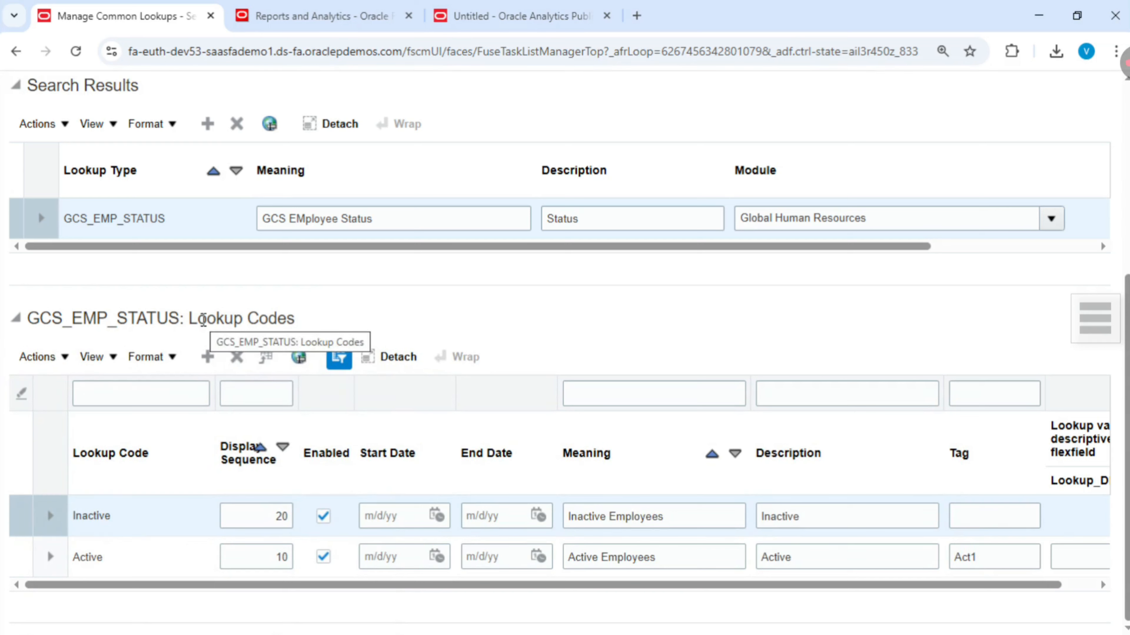
- Switch to the Oracle Analytics data model and restrict the data set query to lookup_type = 'GCS_EMP_STATUS'
click(520, 16)
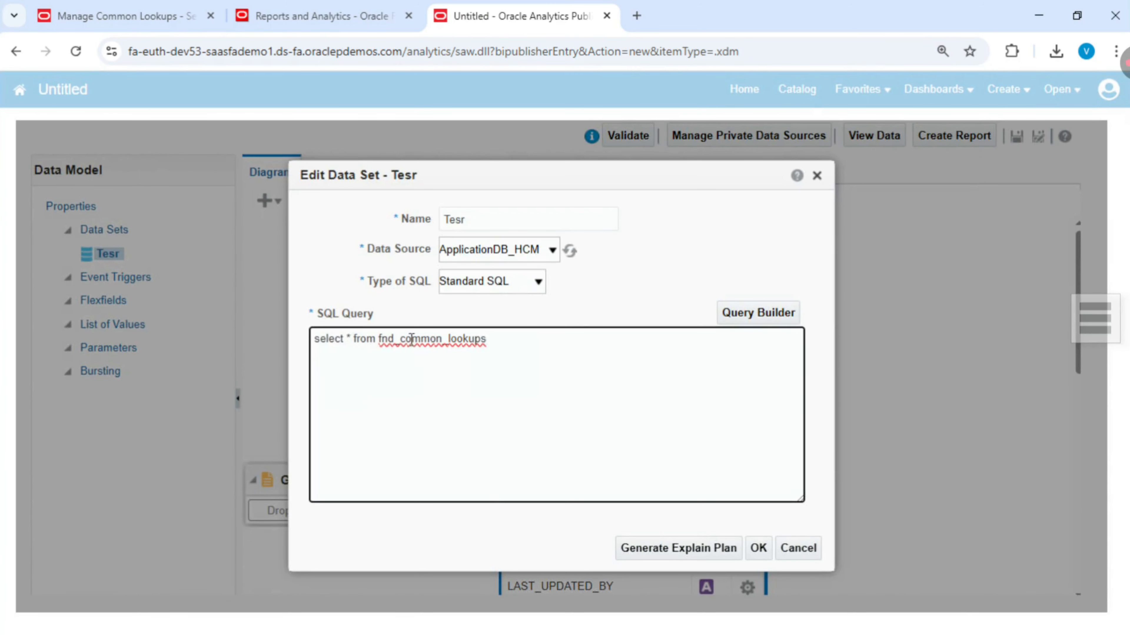
text(where lookup_type )
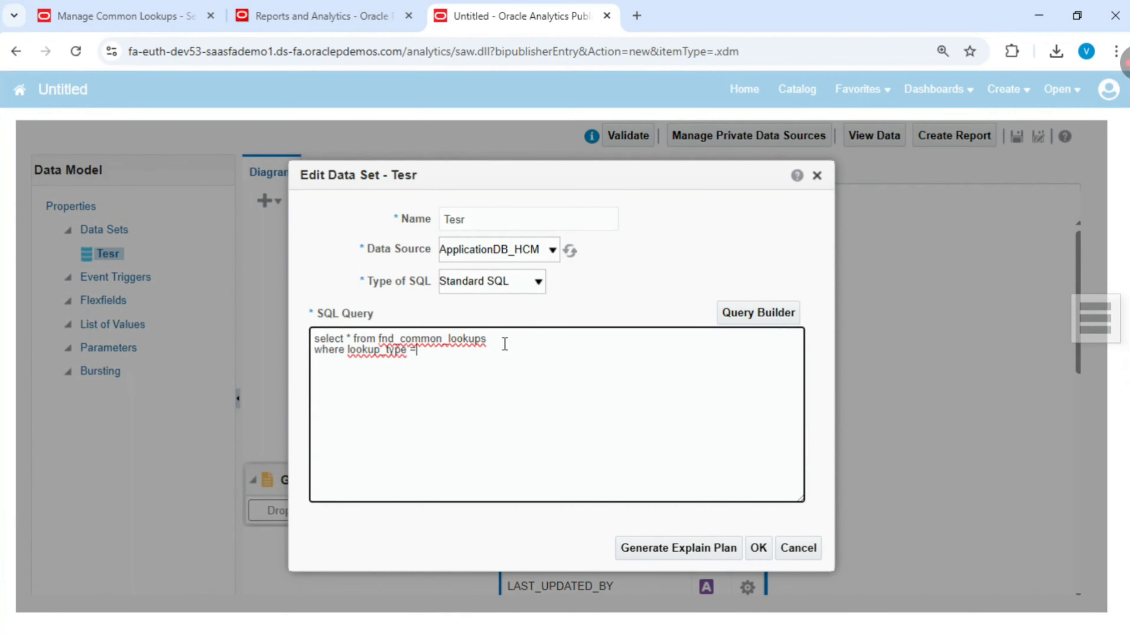
text(=')
text(GCS_EMP_STATUS)
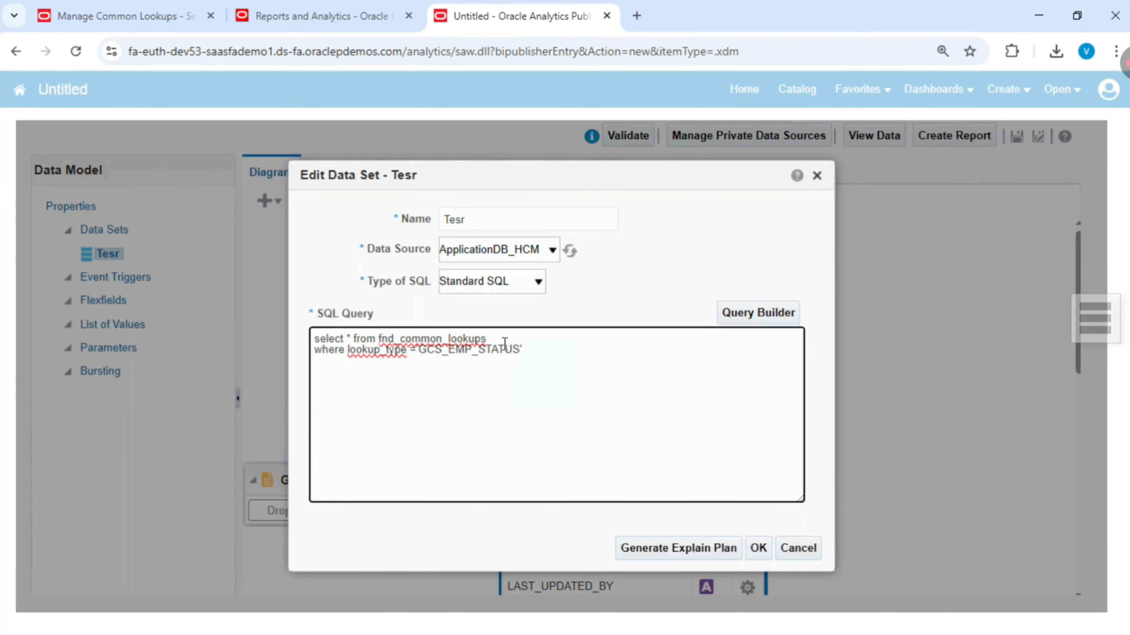
key(ctrl+plus)
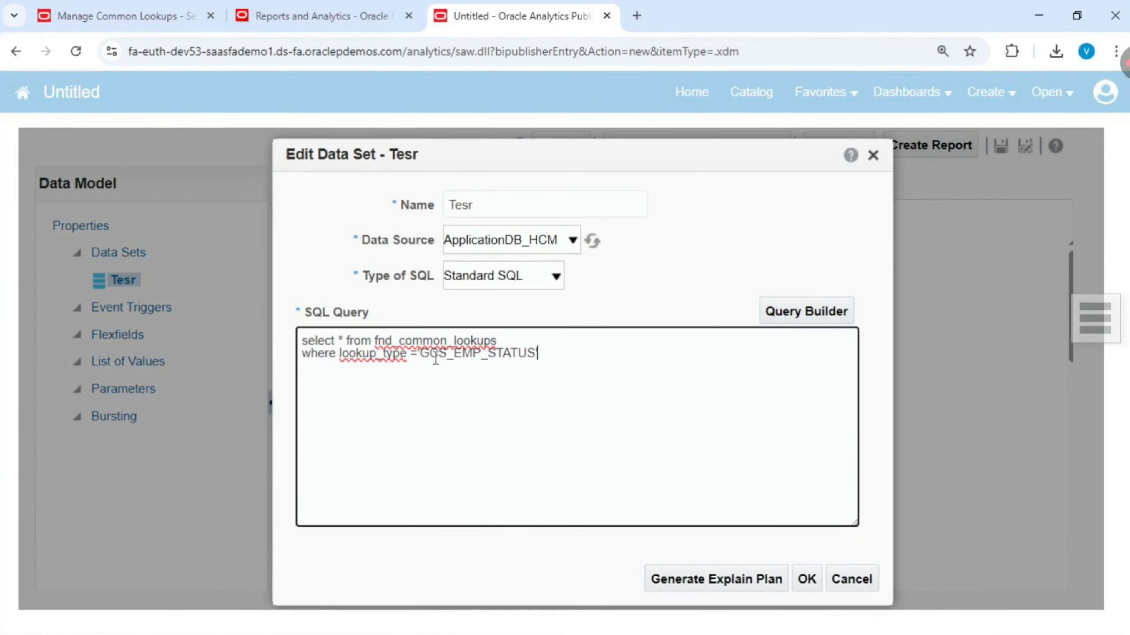
click(806, 578)
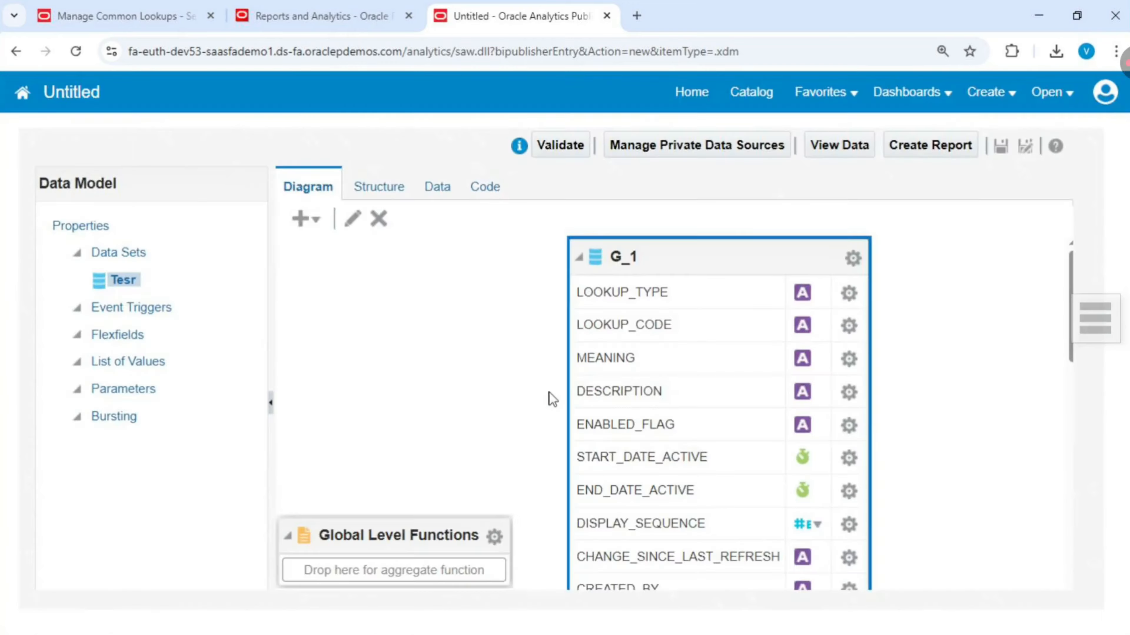
- Preview up to 200 rows of the data set's output in table view
click(436, 186)
click(354, 233)
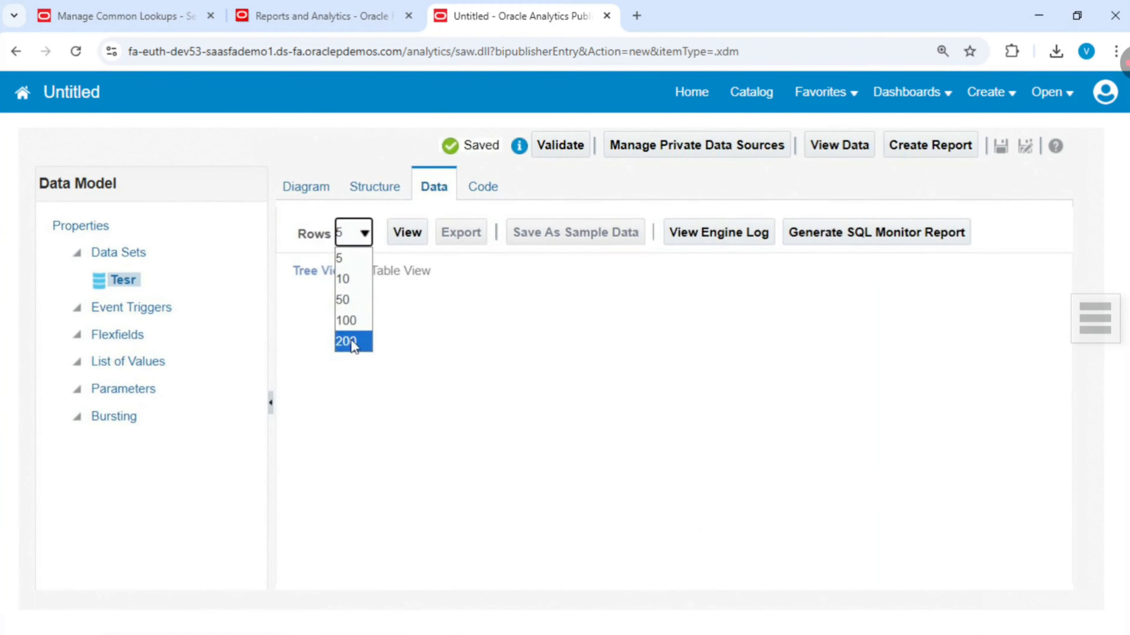
click(351, 341)
click(407, 233)
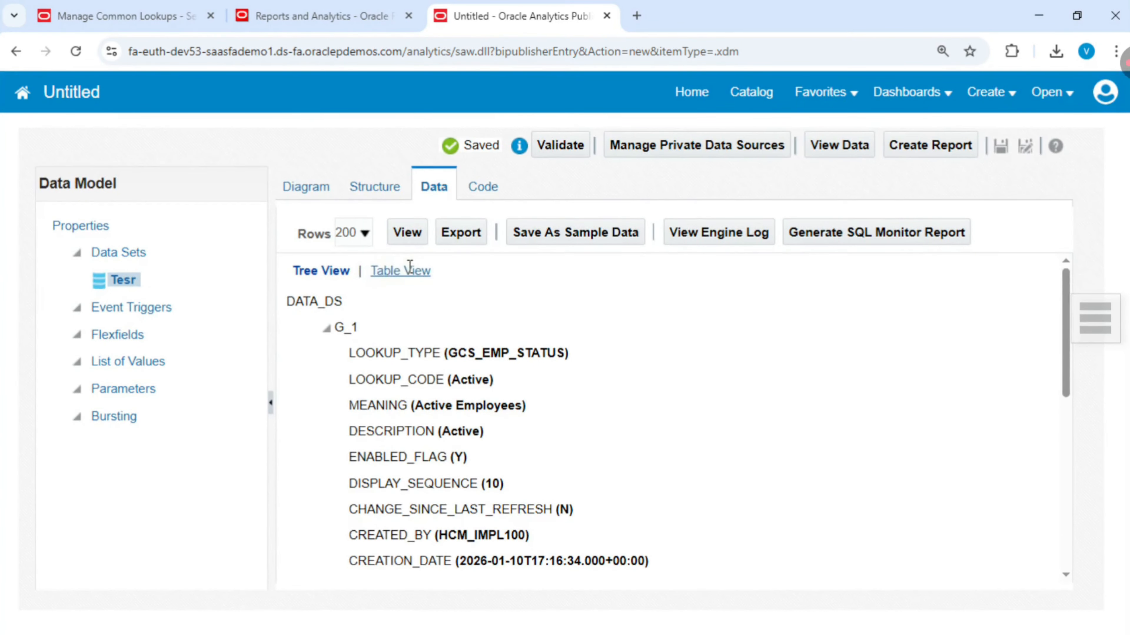
click(405, 270)
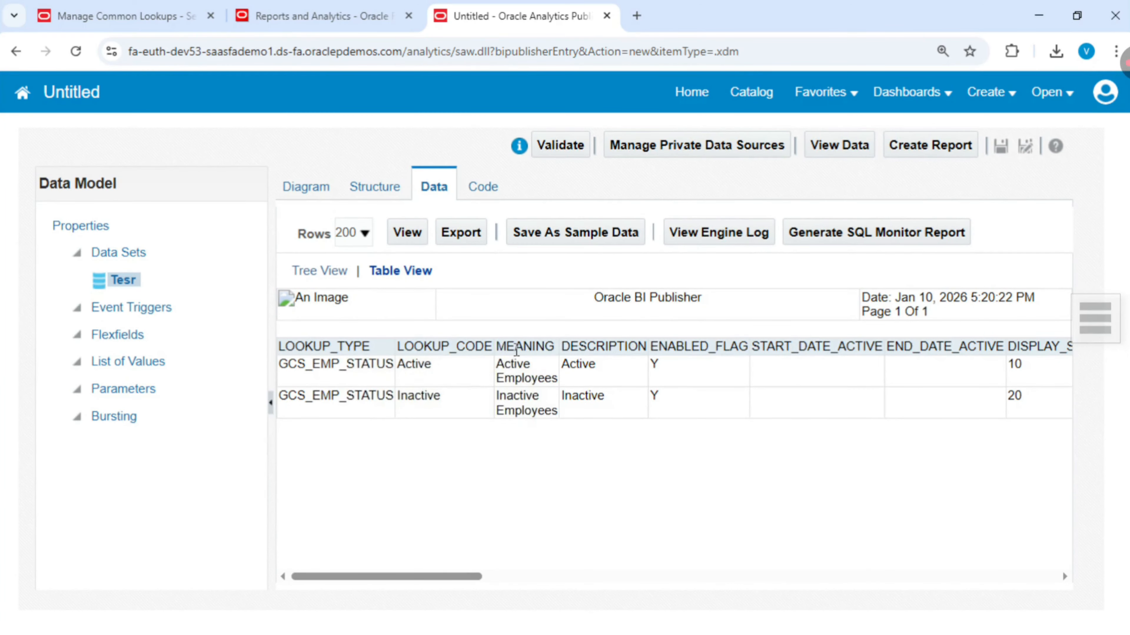
- Scroll across the result columns of the GCS_EMP_STATUS lookup code rows
drag(429, 577, 457, 579)
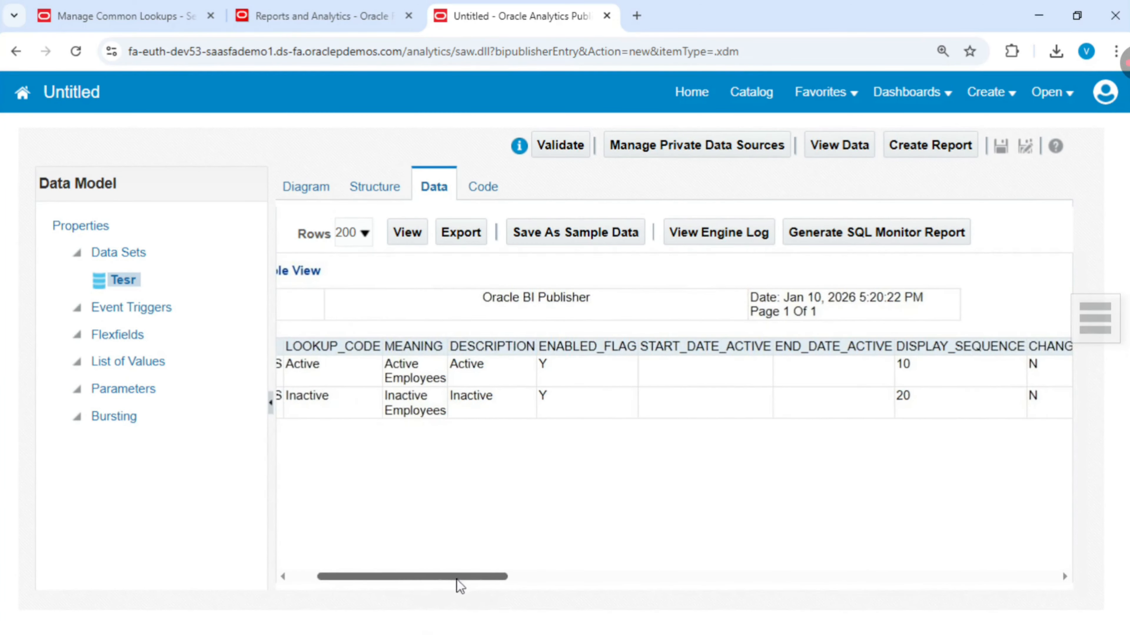
double_click(574, 345)
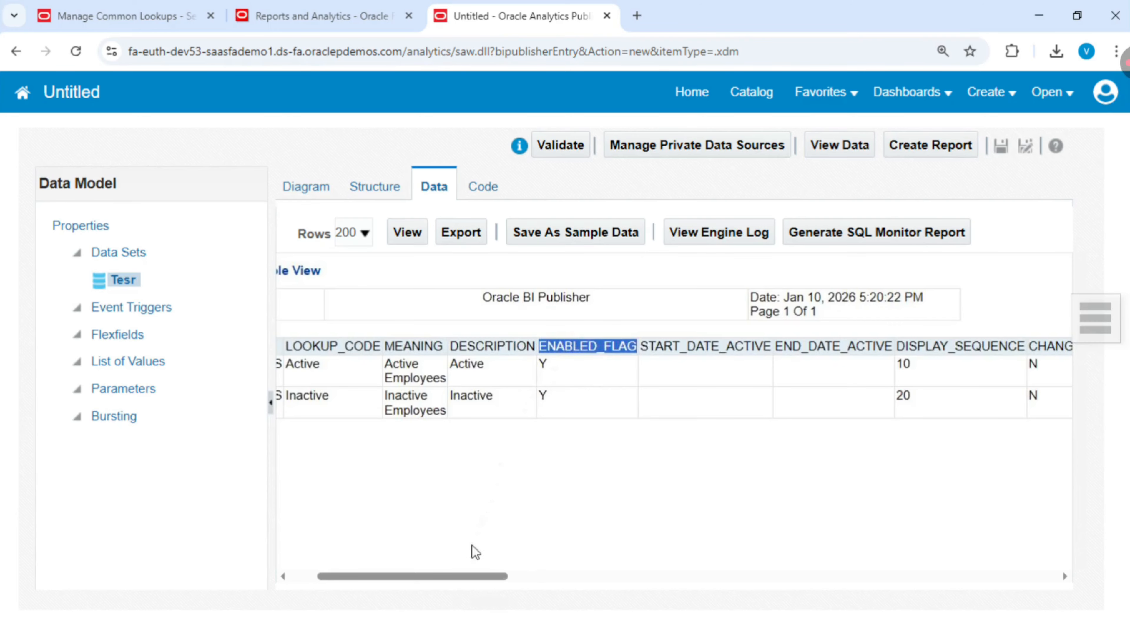
drag(461, 578, 667, 577)
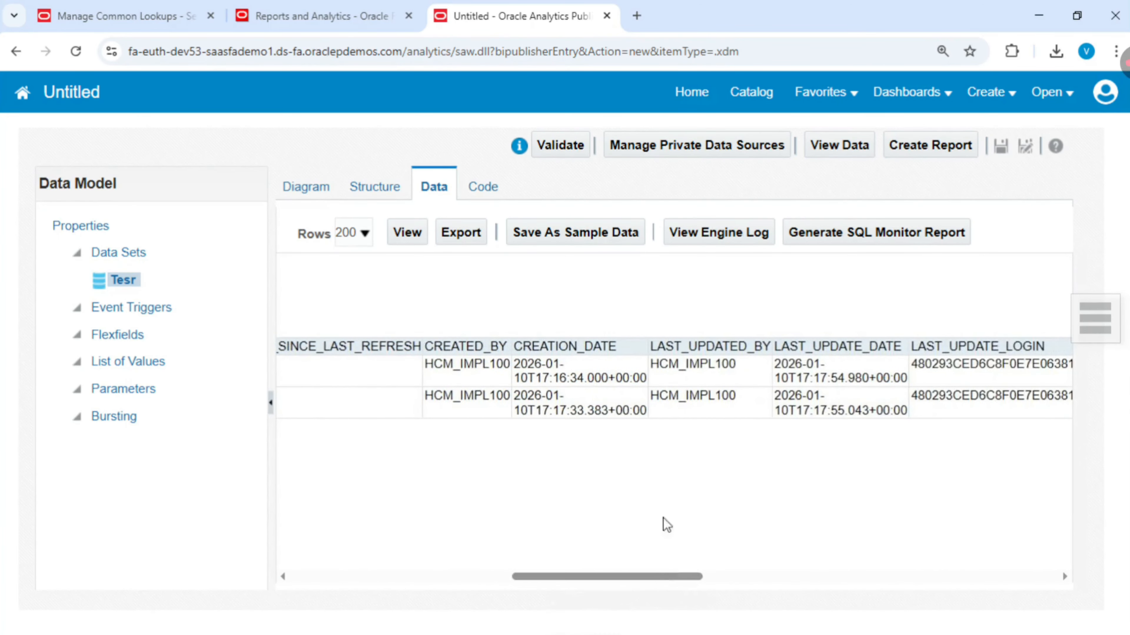
drag(490, 345, 805, 362)
click(656, 460)
drag(593, 575, 438, 476)
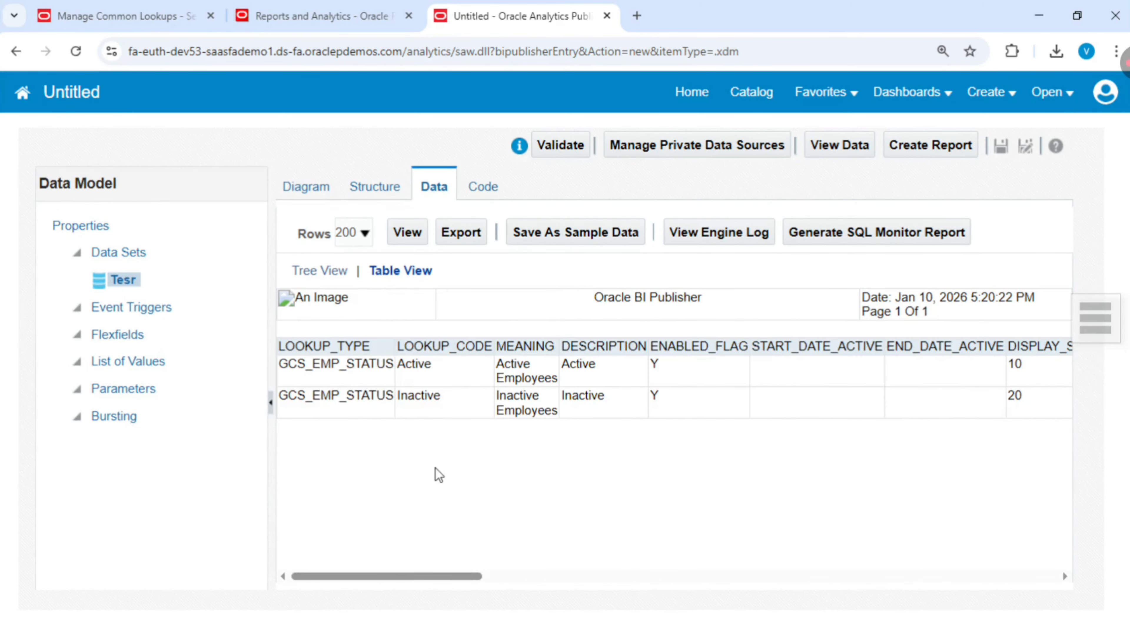